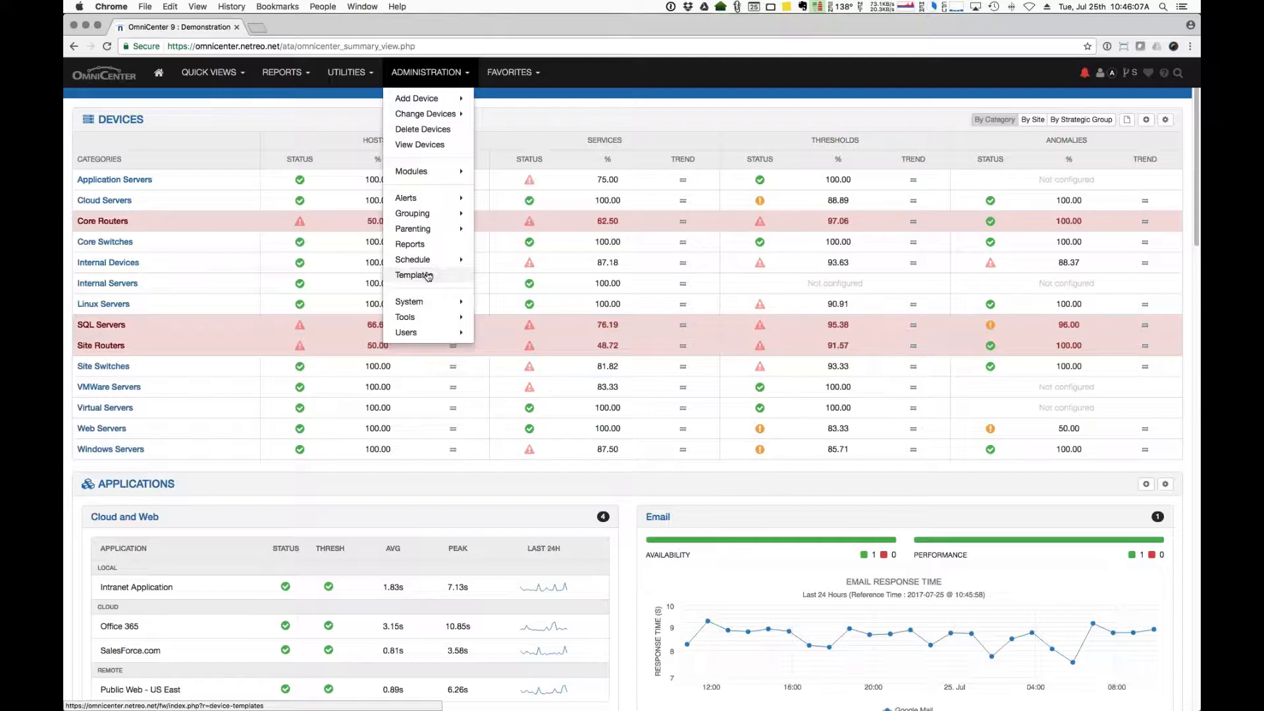
- Review the Default device template's credentials, host alert, service checks and thresholds, and return to the template list
{"action": "left_click", "coordinate": [428, 275]}
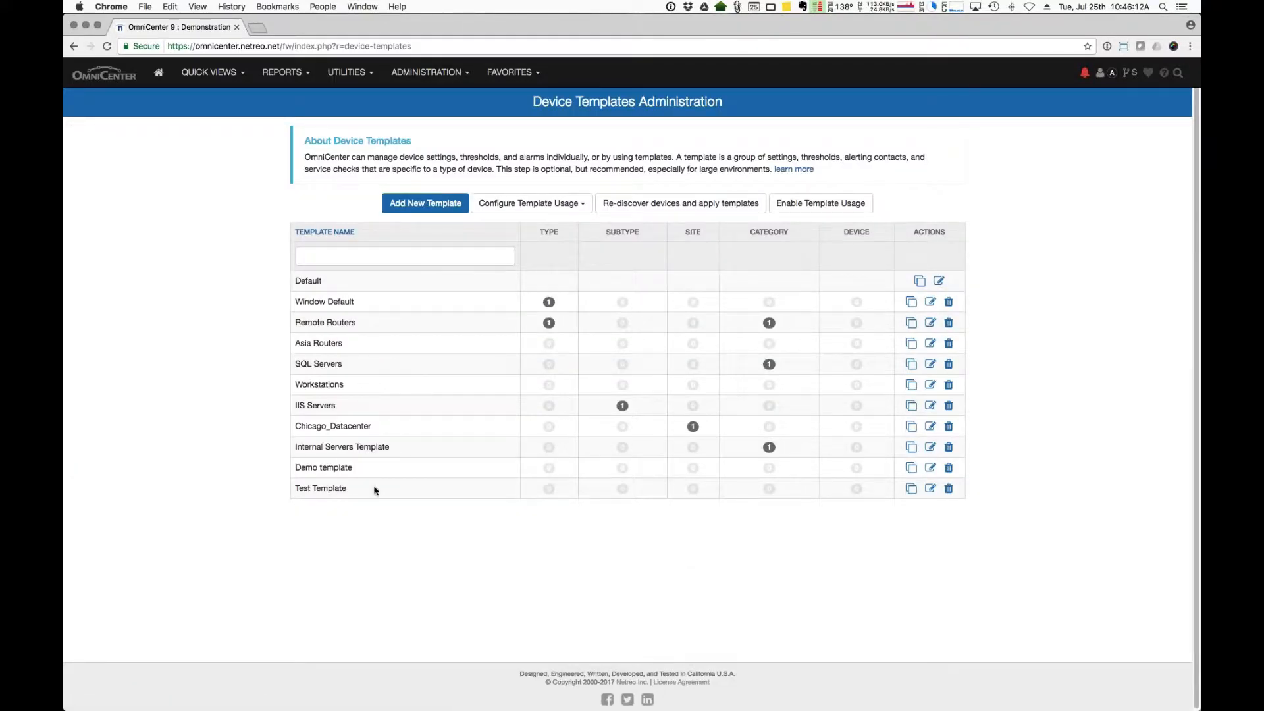
{"action": "double_click", "coordinate": [355, 282]}
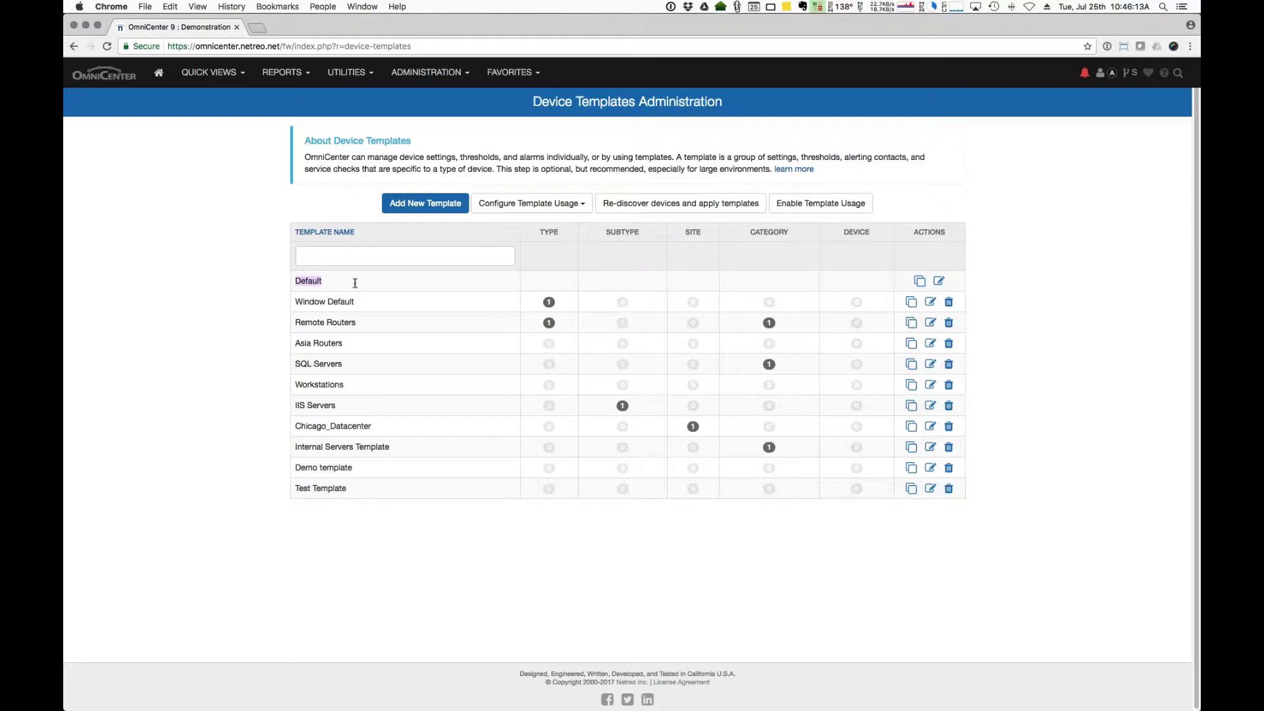
{"action": "left_click", "coordinate": [939, 281]}
{"action": "scroll", "coordinate": [985, 330], "scroll_direction": "down", "scroll_amount": 3}
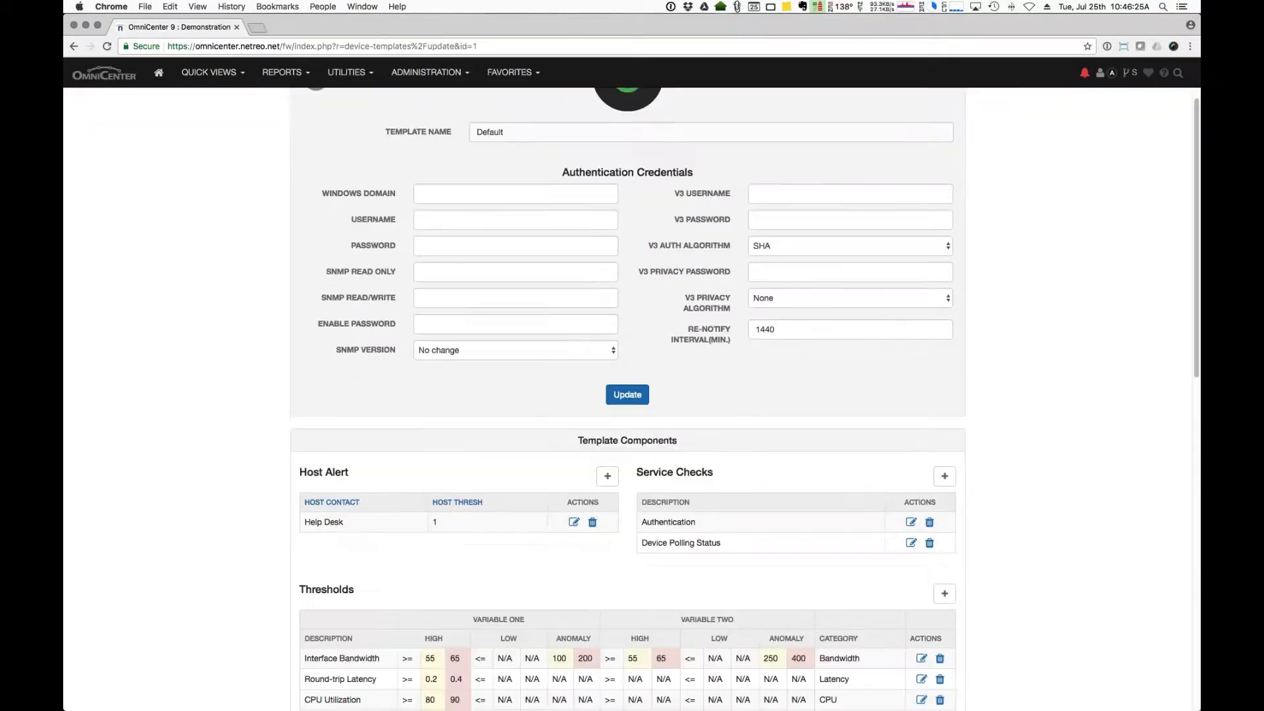
{"action": "scroll", "coordinate": [986, 329], "scroll_direction": "down", "scroll_amount": 2}
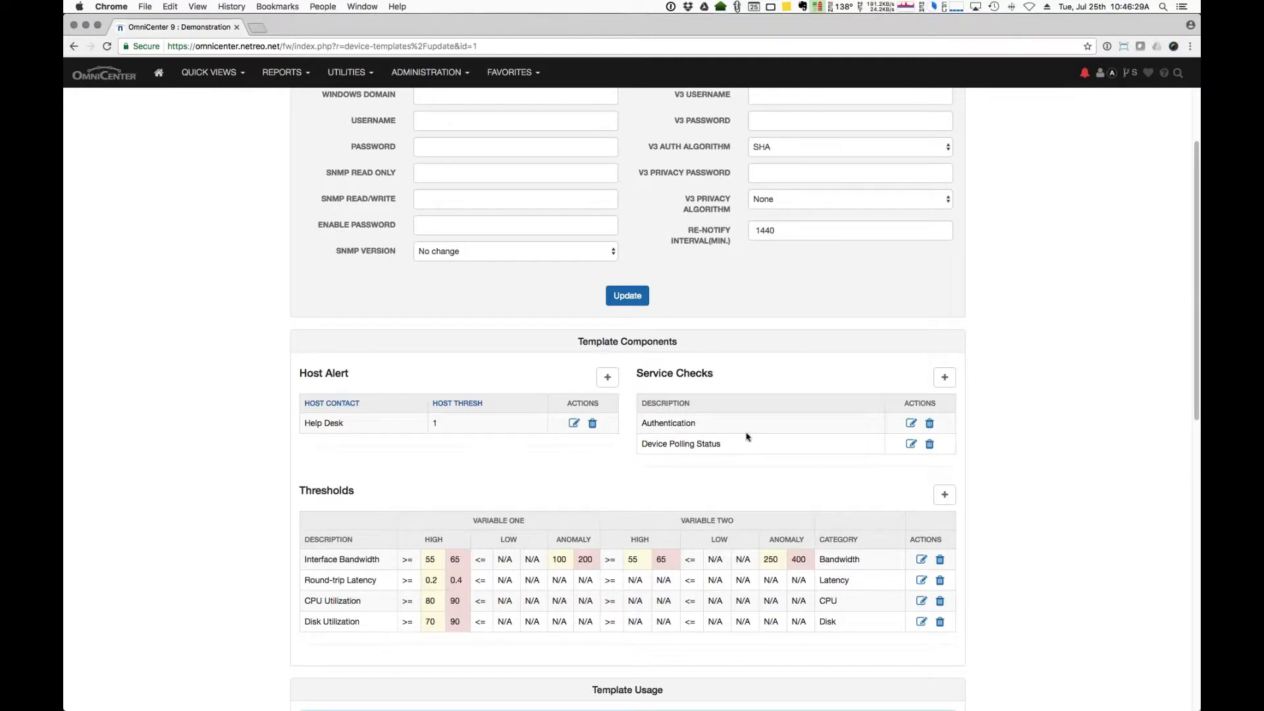
{"action": "scroll", "coordinate": [627, 395], "scroll_direction": "down", "scroll_amount": 1}
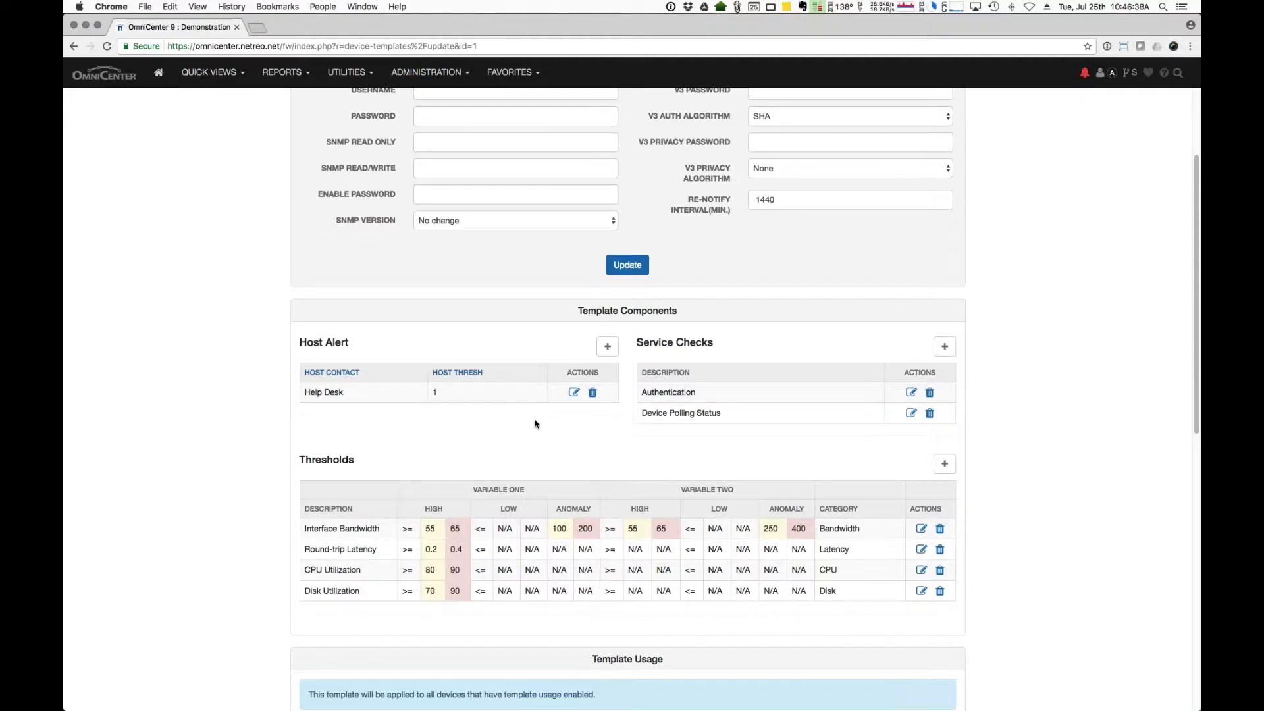
{"action": "scroll", "coordinate": [534, 423], "scroll_direction": "down", "scroll_amount": 2}
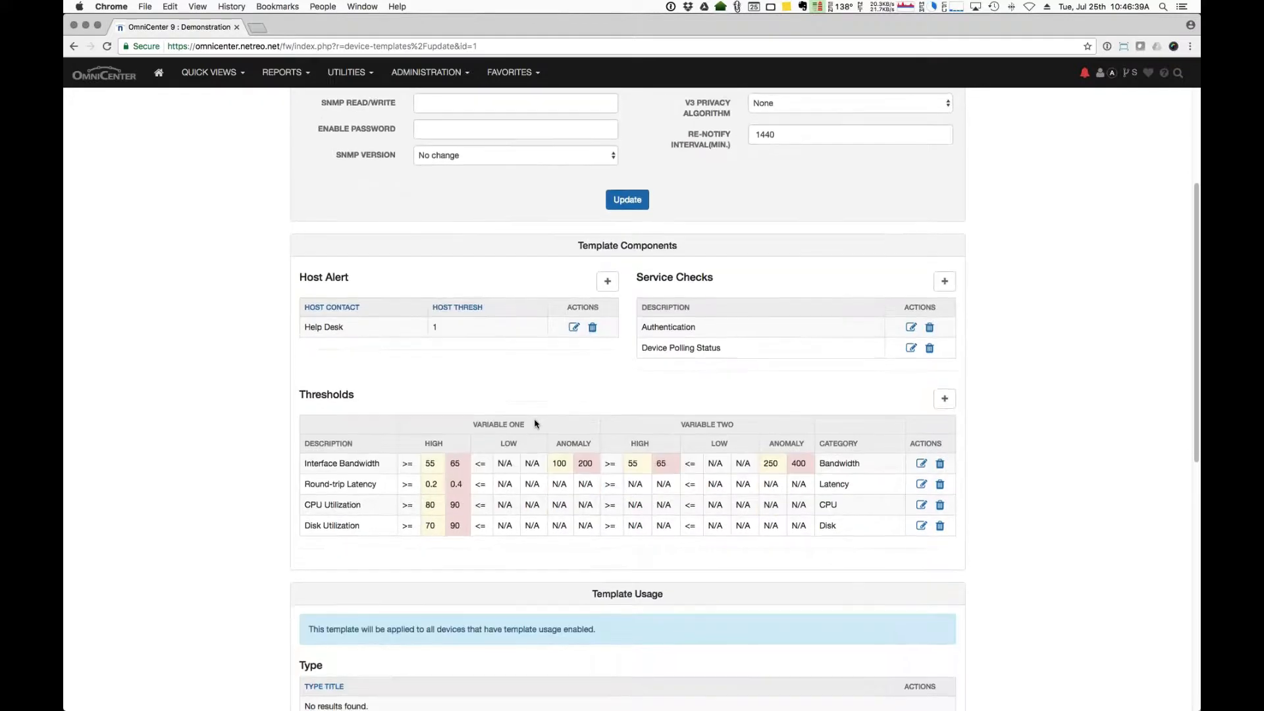
{"action": "scroll", "coordinate": [535, 423], "scroll_direction": "up", "scroll_amount": 5}
{"action": "key", "text": "super+bracketleft"}
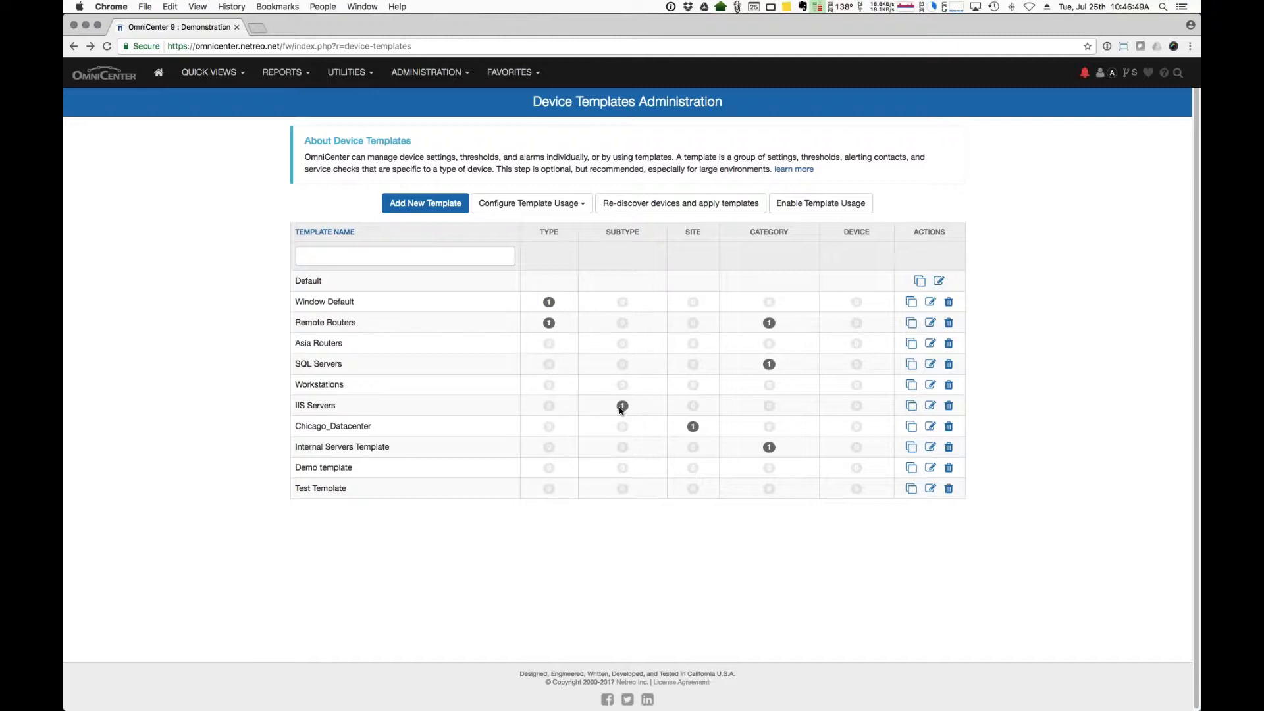
{"action": "left_click_drag", "start_coordinate": [294, 404], "coordinate": [349, 405]}
{"action": "left_click", "coordinate": [349, 405]}
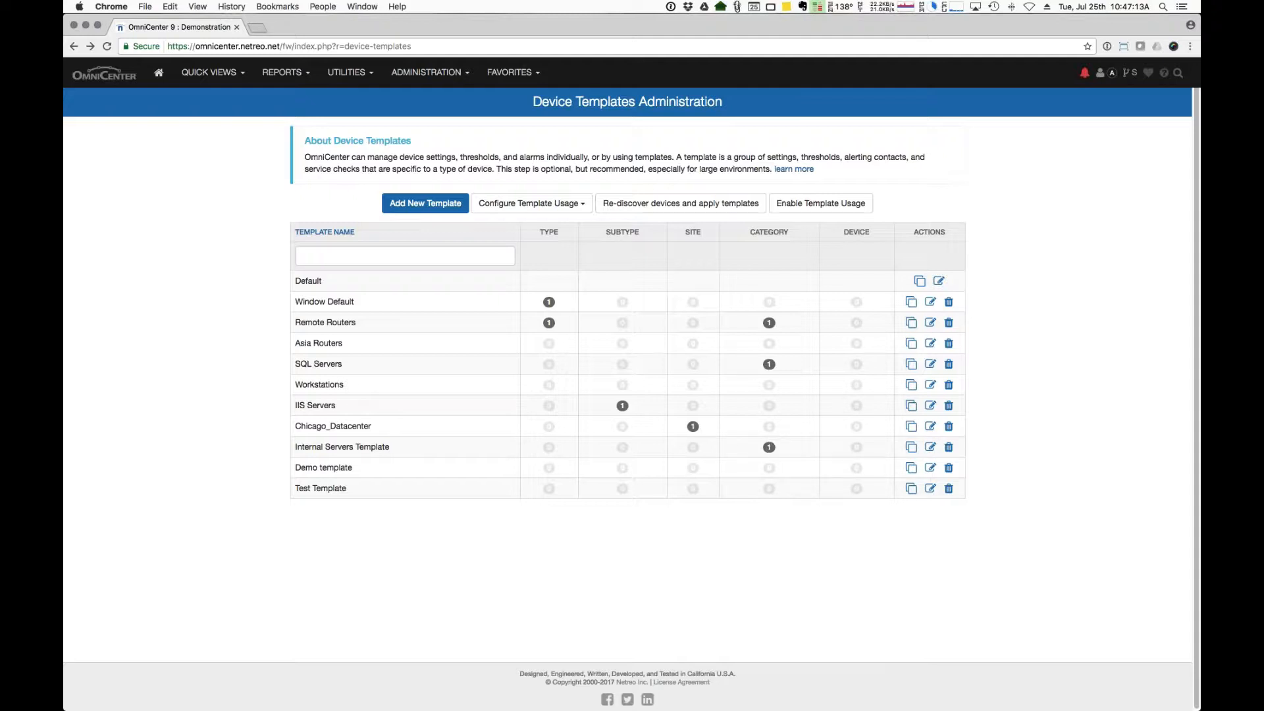
- Add Network Ops Center as a host alert contact with escalation threshold 2 to the Demo template
{"action": "left_click", "coordinate": [930, 467]}
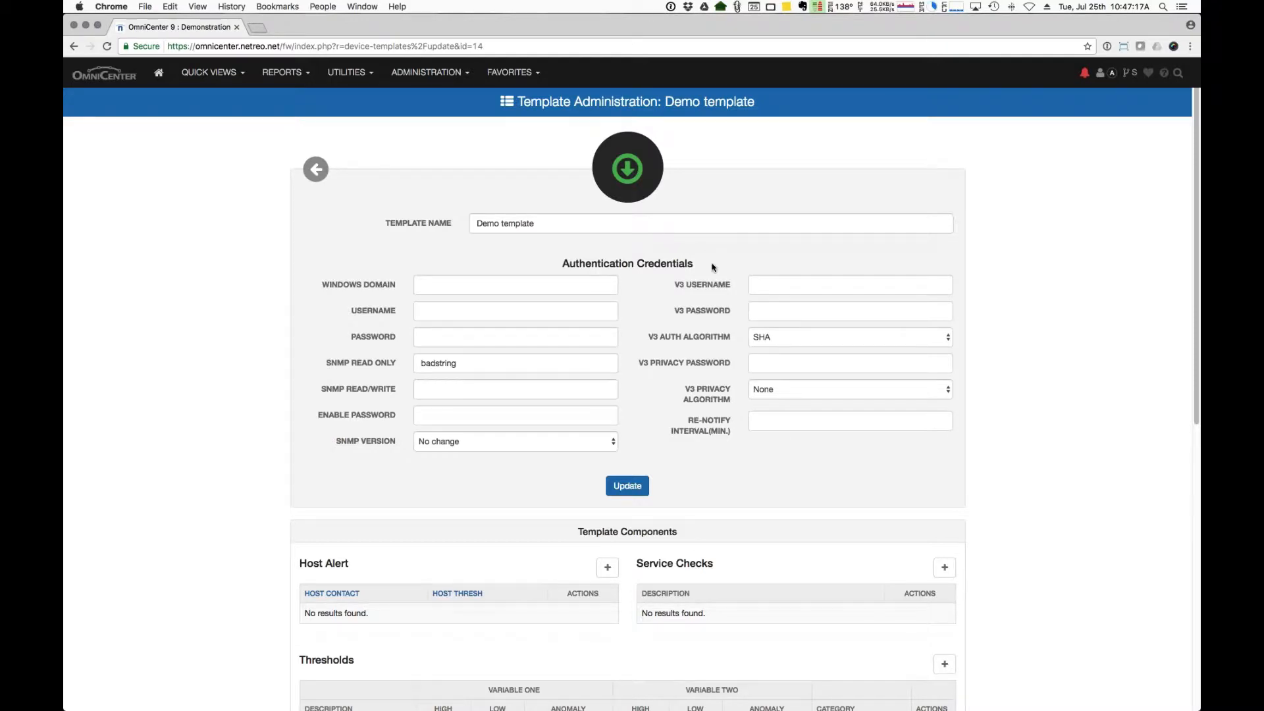
{"action": "scroll", "coordinate": [713, 266], "scroll_direction": "down", "scroll_amount": 5}
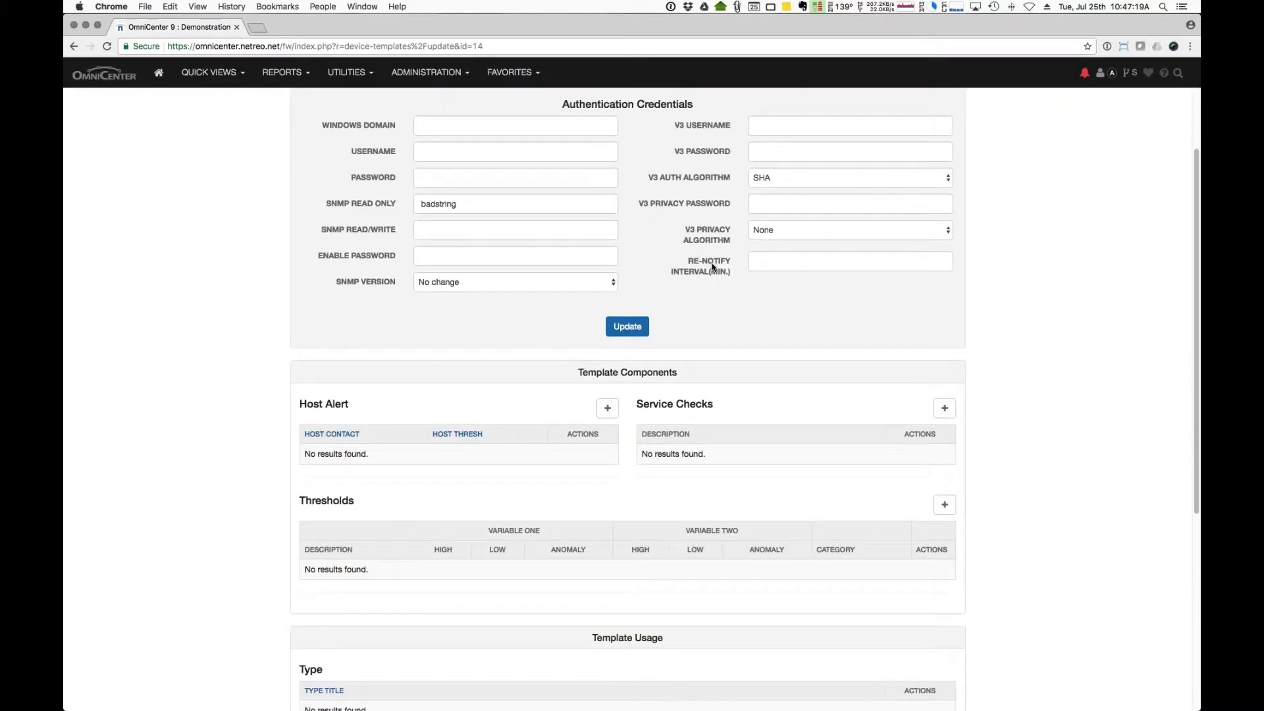
{"action": "scroll", "coordinate": [692, 249], "scroll_direction": "up", "scroll_amount": 3}
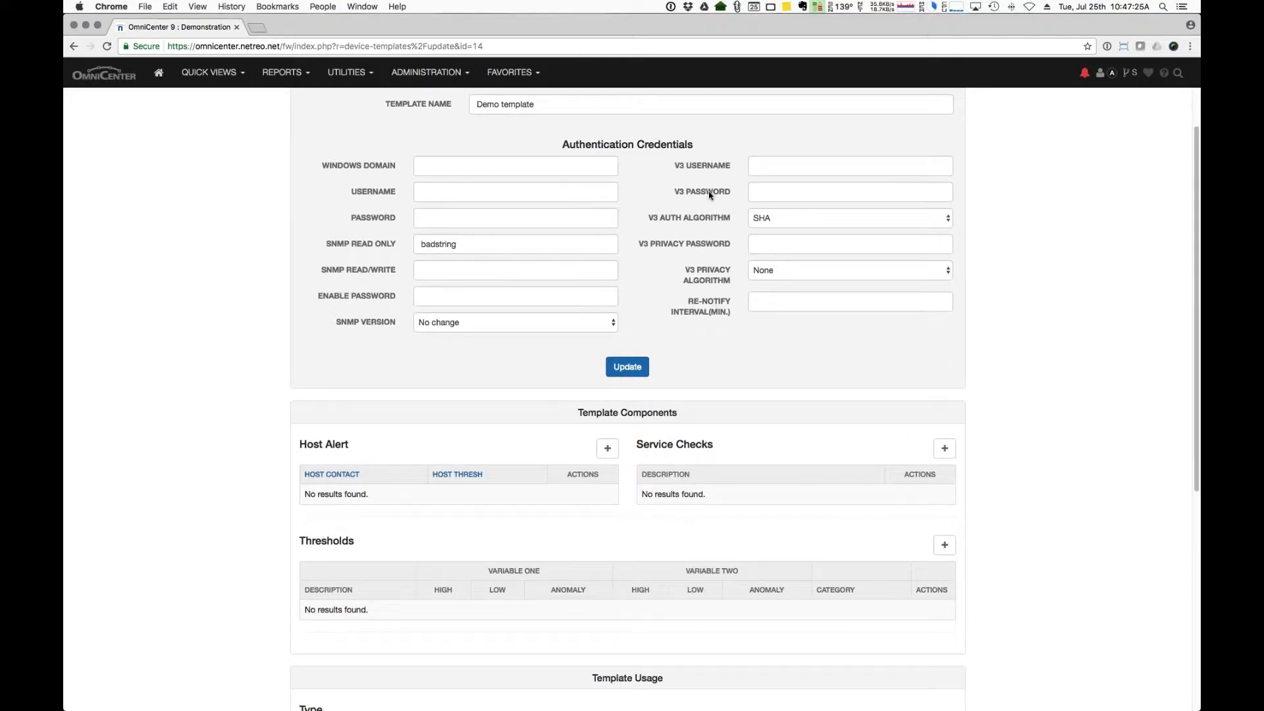
{"action": "scroll", "coordinate": [667, 263], "scroll_direction": "down", "scroll_amount": 2}
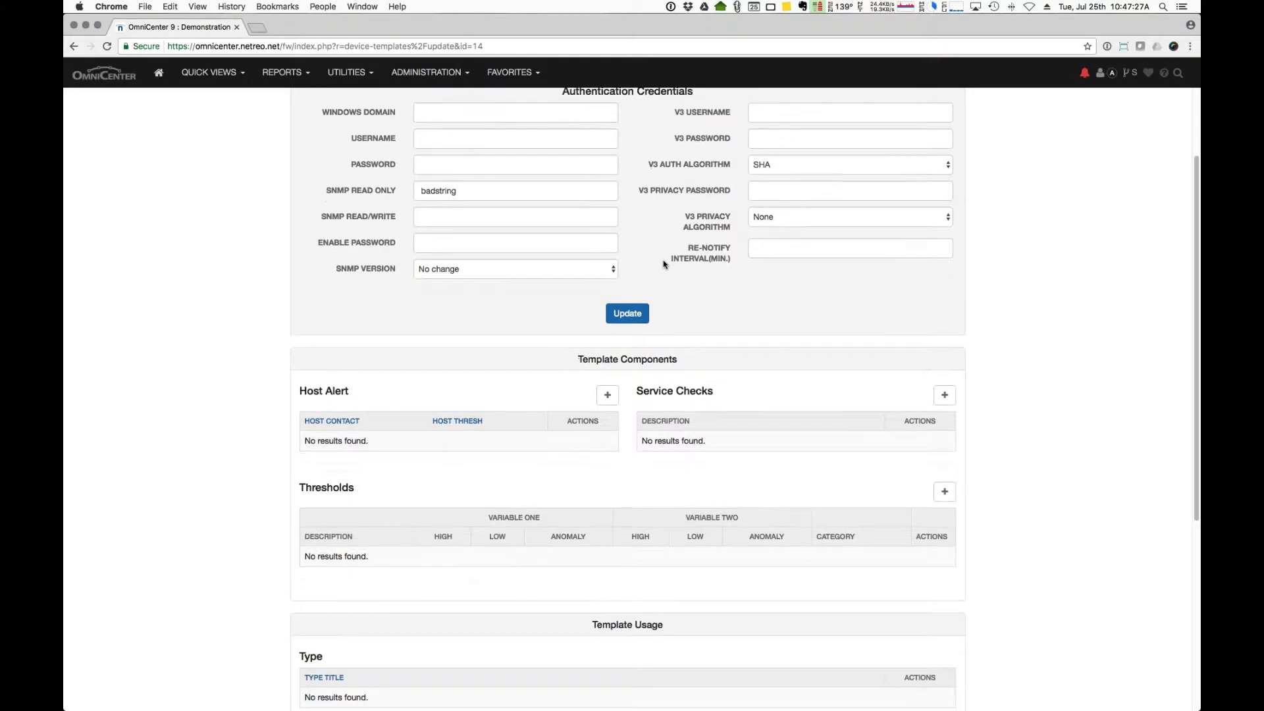
{"action": "scroll", "coordinate": [673, 234], "scroll_direction": "down", "scroll_amount": 3}
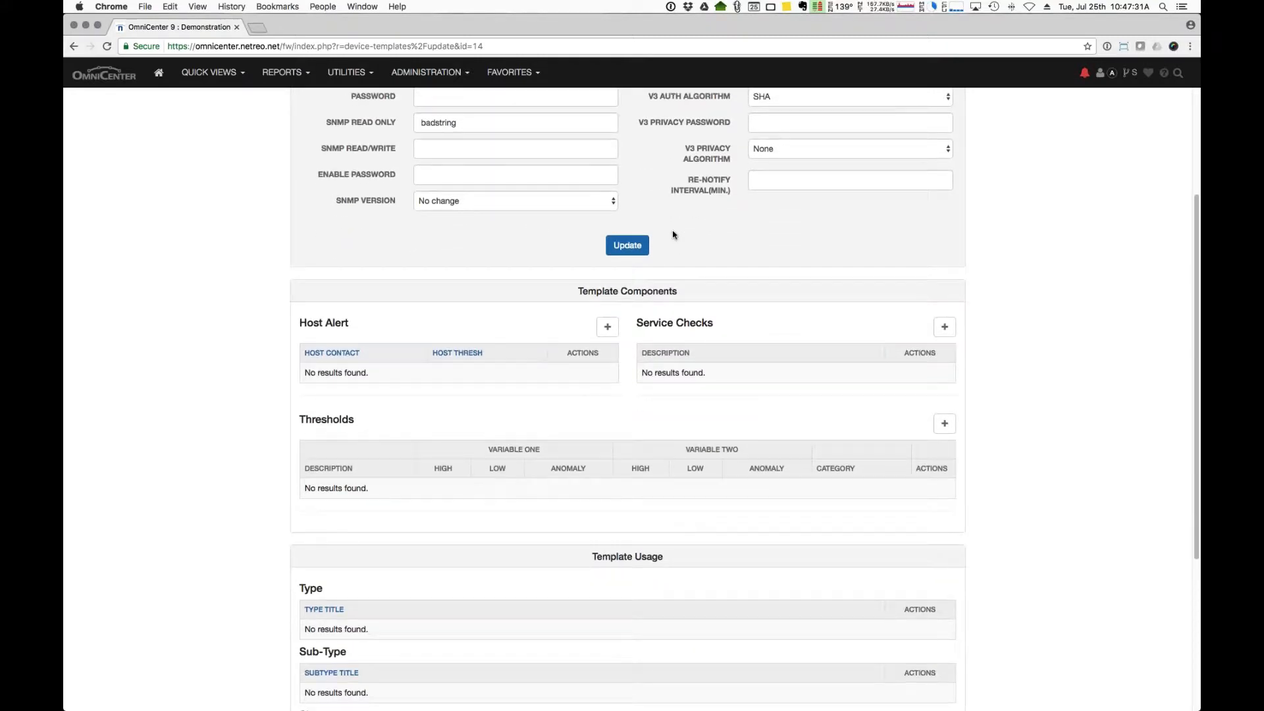
{"action": "left_click", "coordinate": [609, 328]}
{"action": "left_click", "coordinate": [561, 239]}
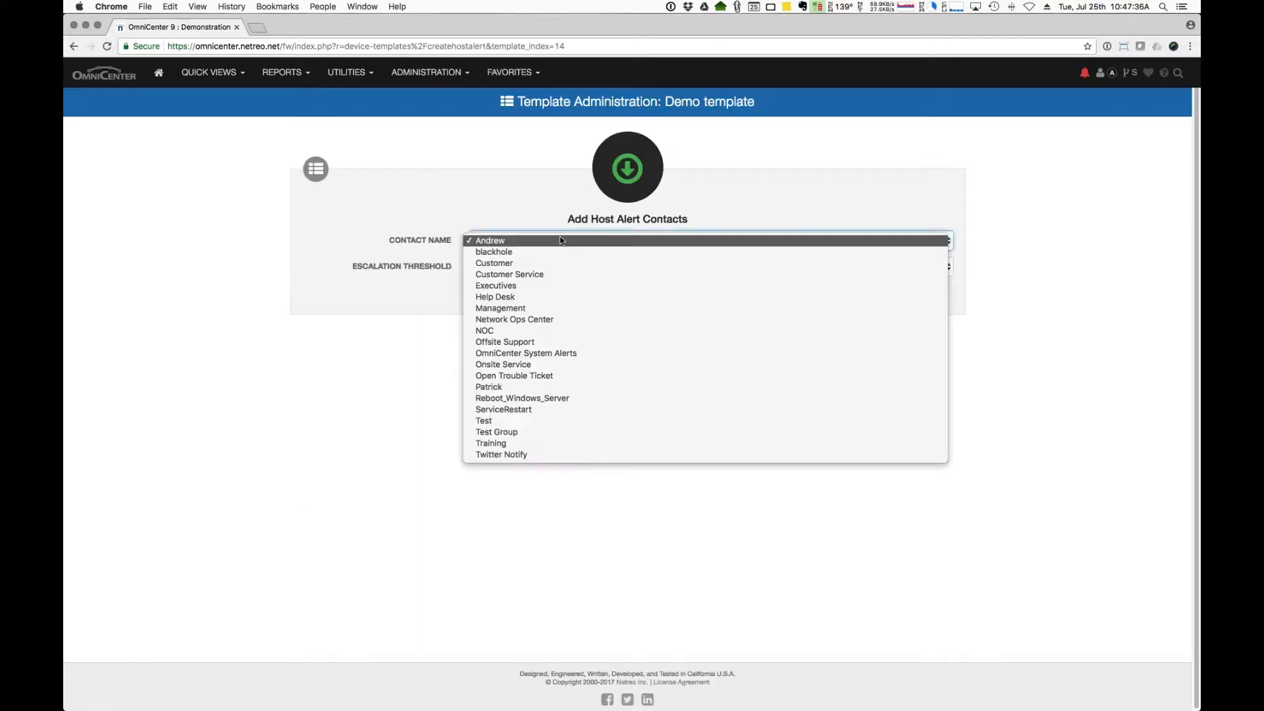
{"action": "left_click", "coordinate": [552, 321]}
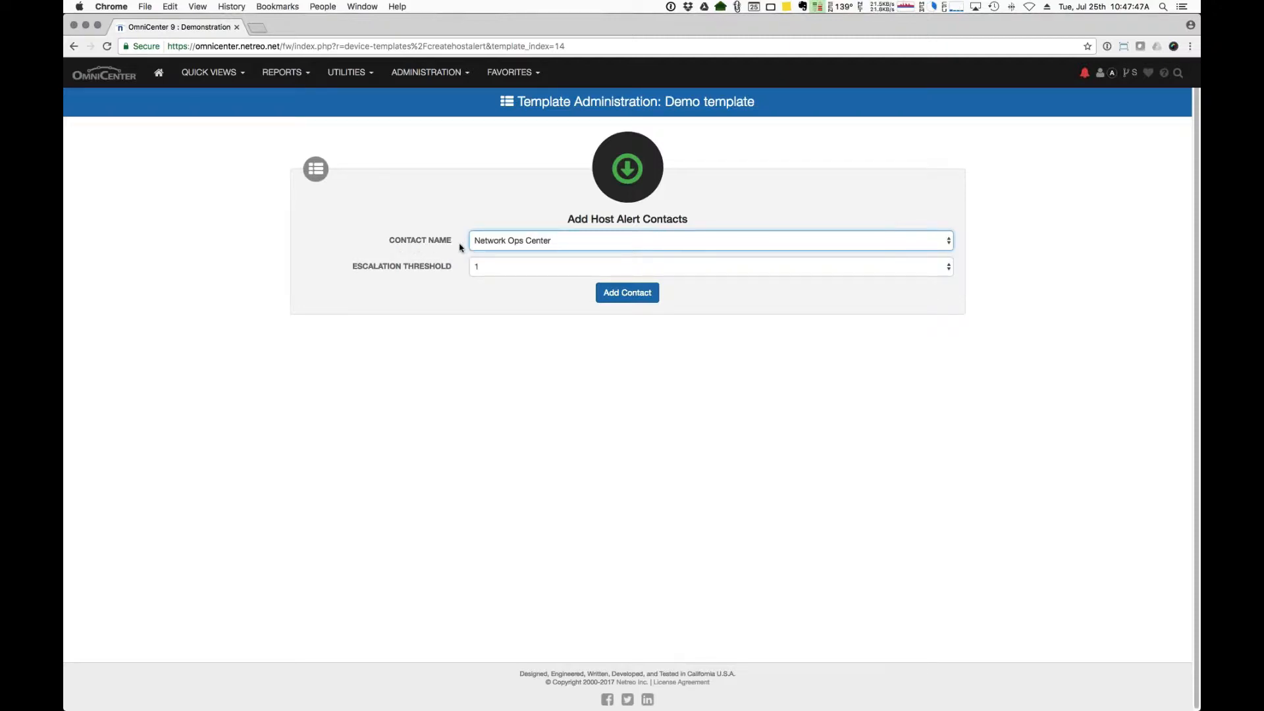
{"action": "left_click", "coordinate": [508, 270]}
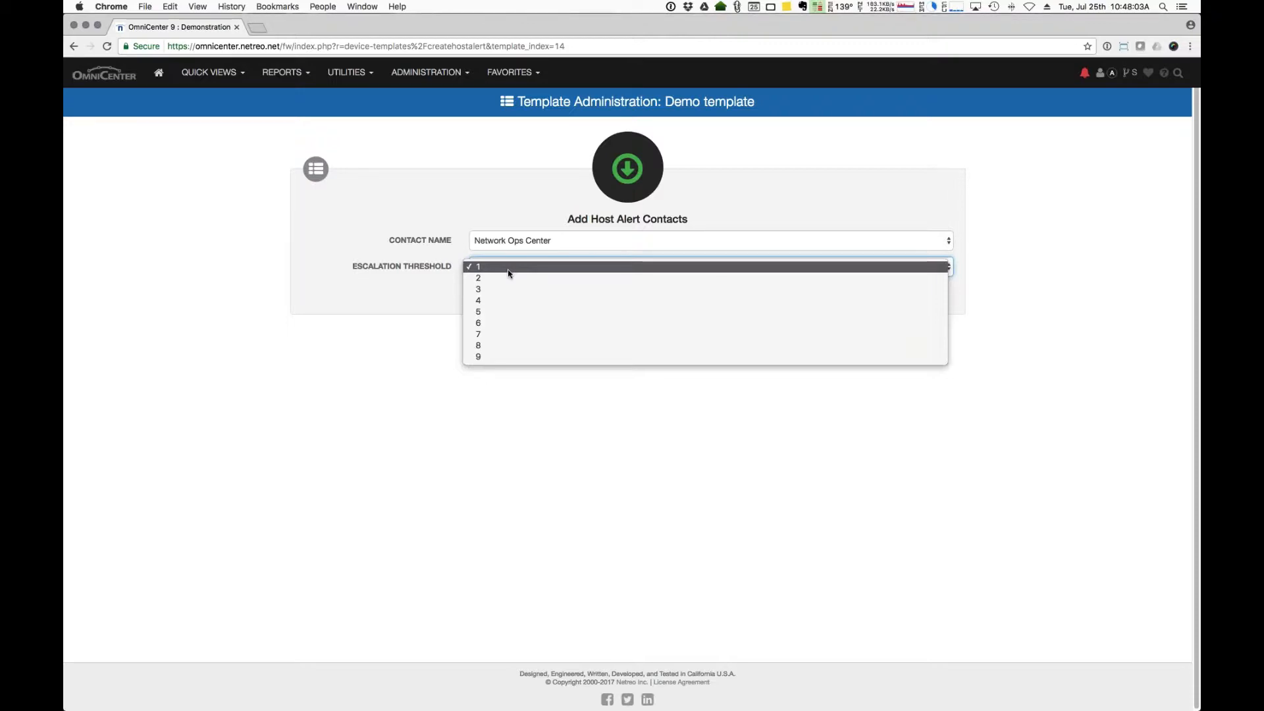
{"action": "left_click", "coordinate": [508, 279]}
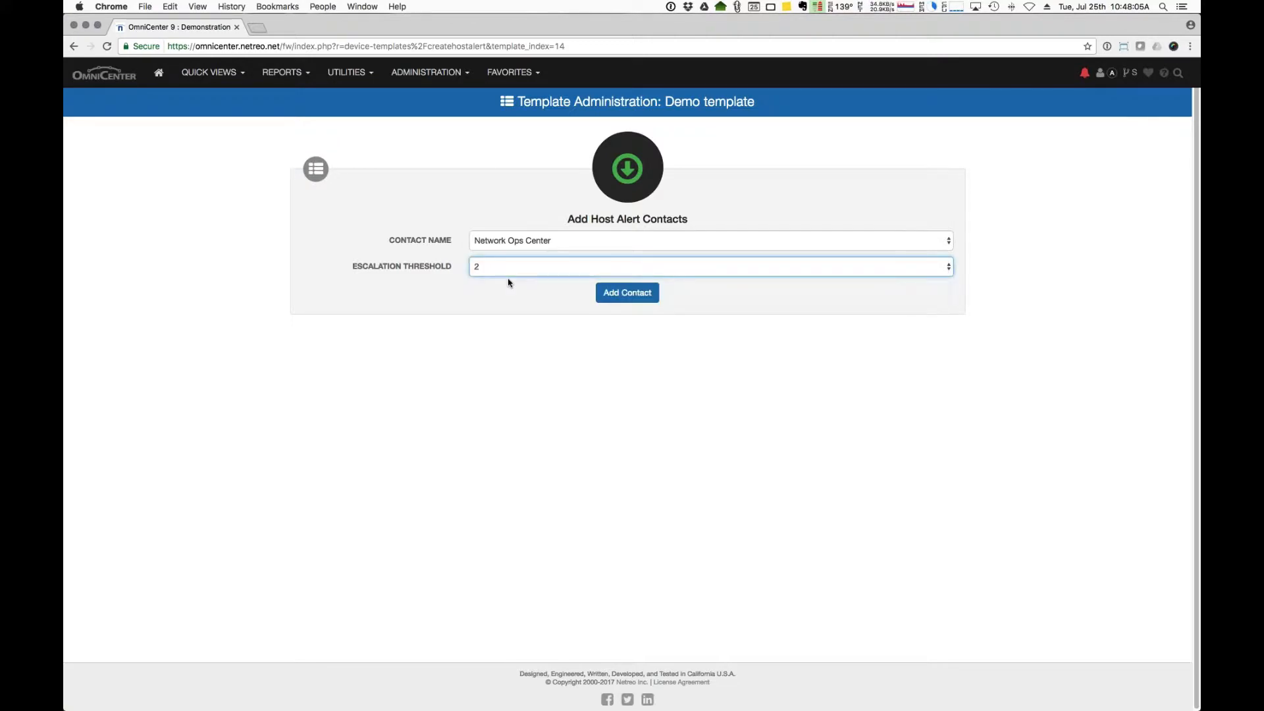
{"action": "left_click", "coordinate": [617, 293]}
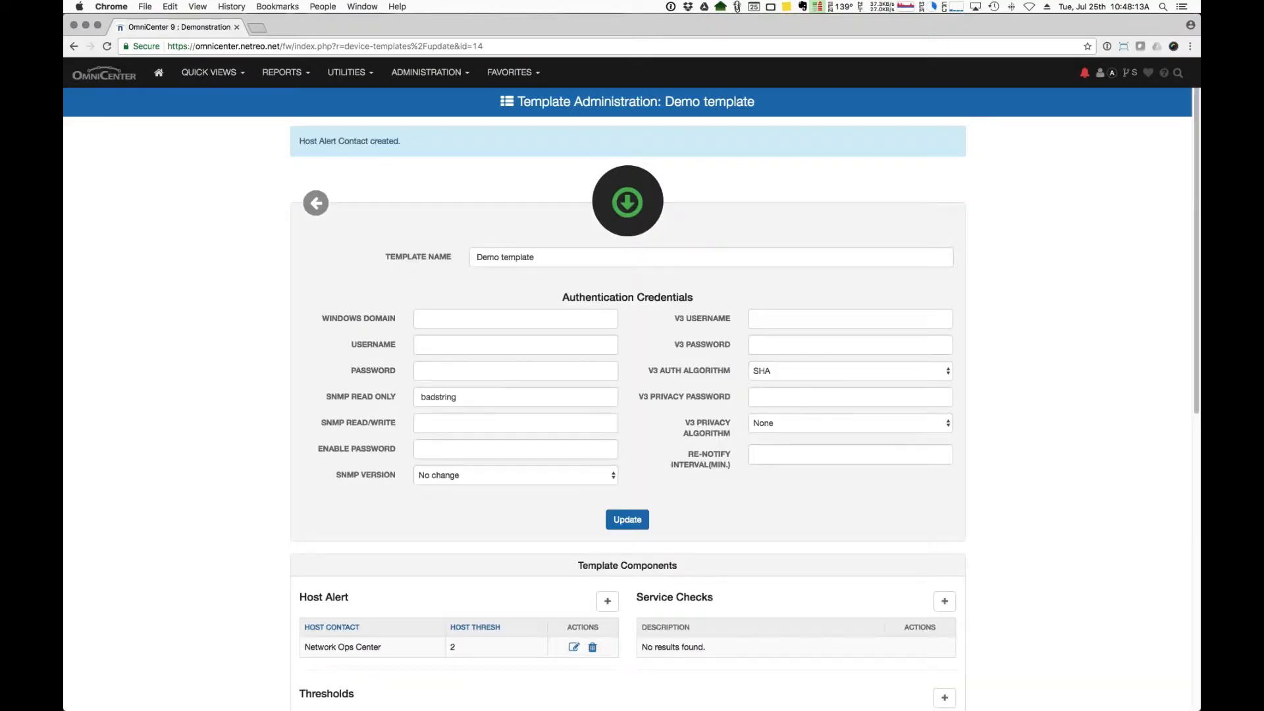
- Open the alerting options of the HQ_Router device in the Core Routers category
{"action": "left_click", "coordinate": [159, 73]}
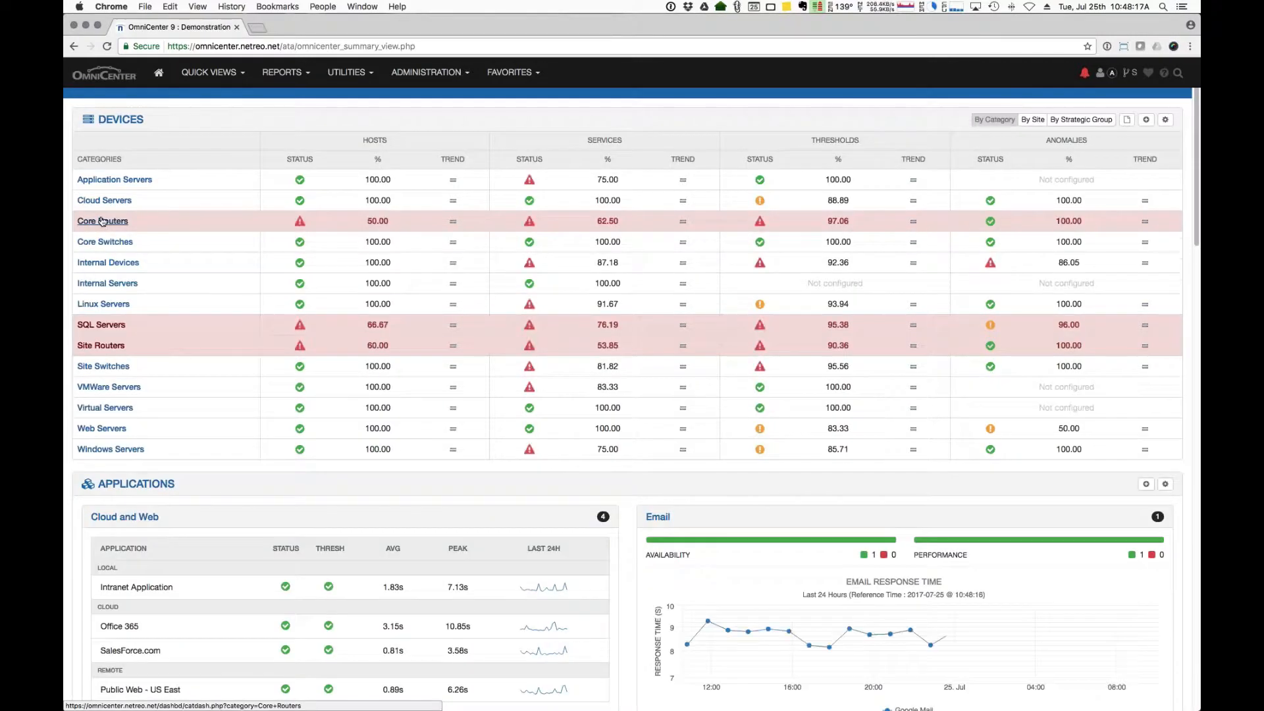
{"action": "left_click", "coordinate": [102, 220]}
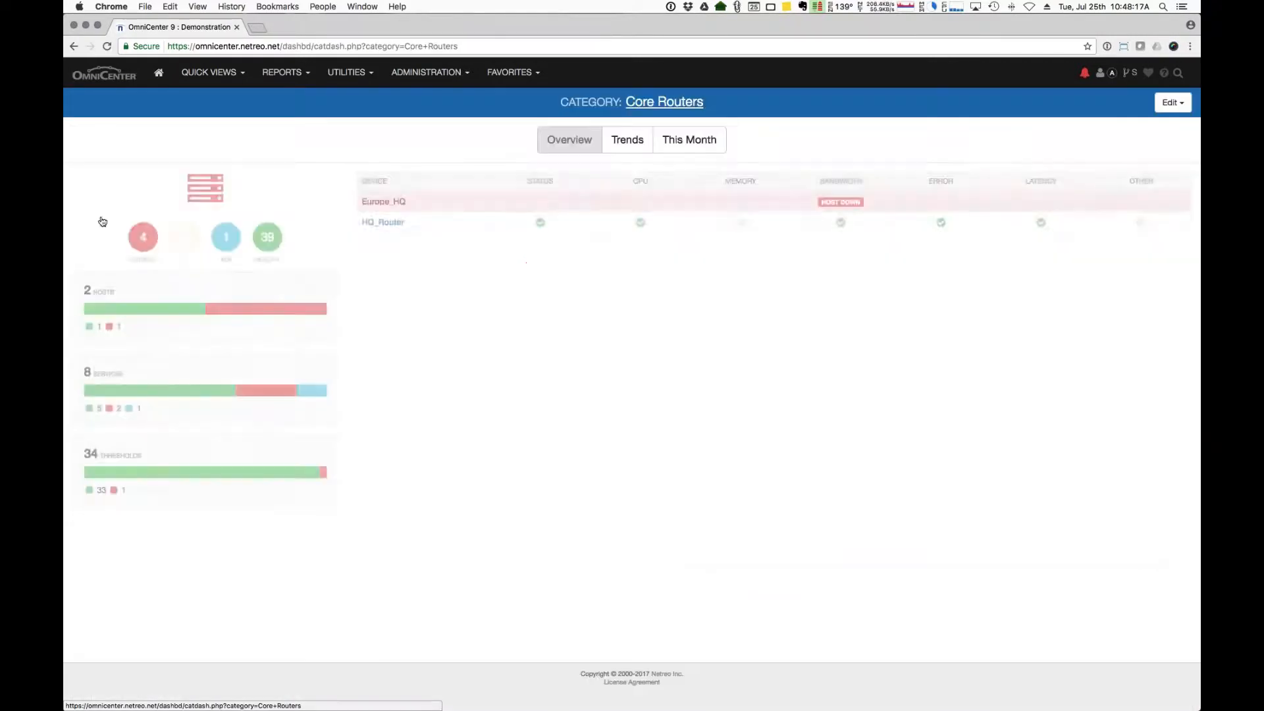
{"action": "left_click", "coordinate": [384, 222]}
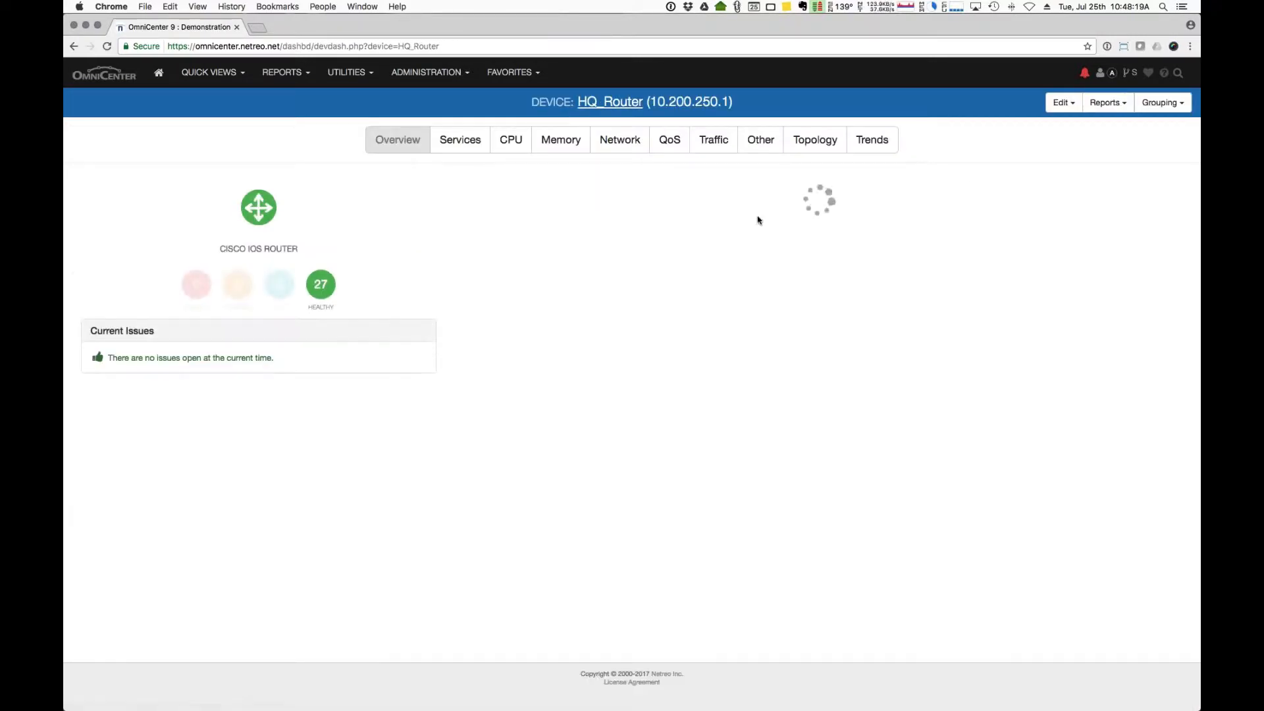
{"action": "left_click", "coordinate": [1061, 102]}
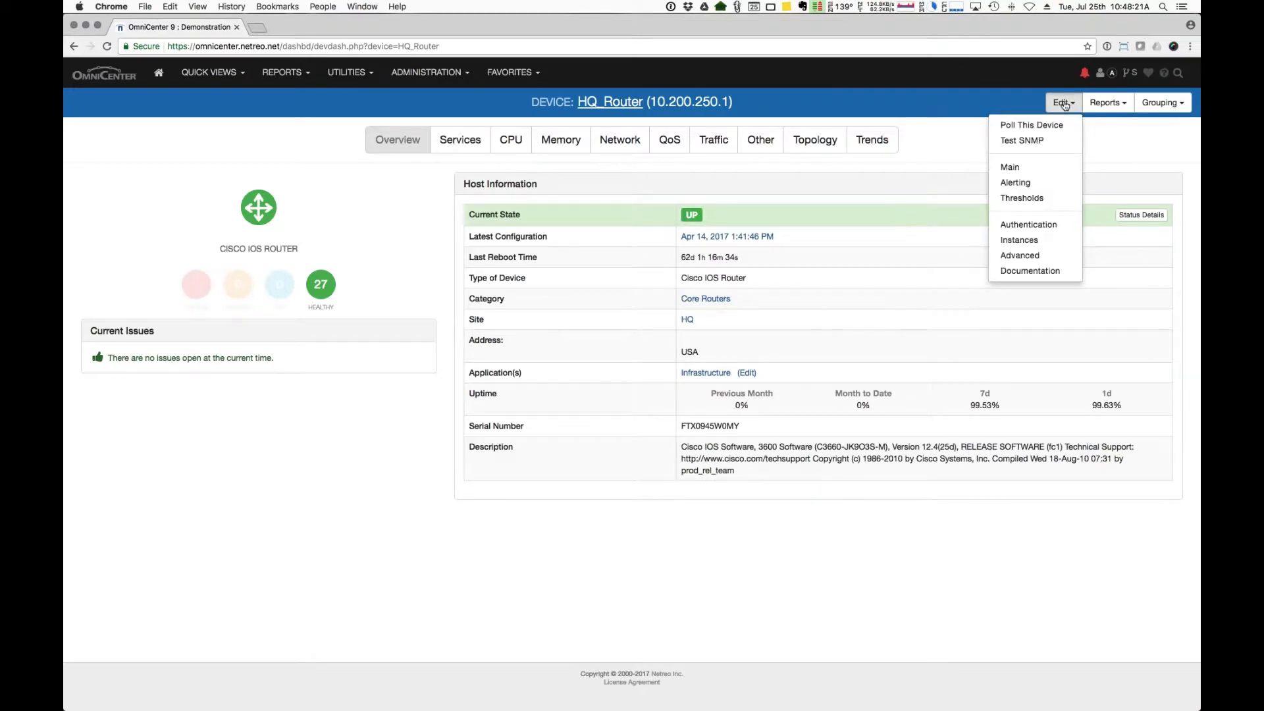
{"action": "left_click", "coordinate": [1020, 184]}
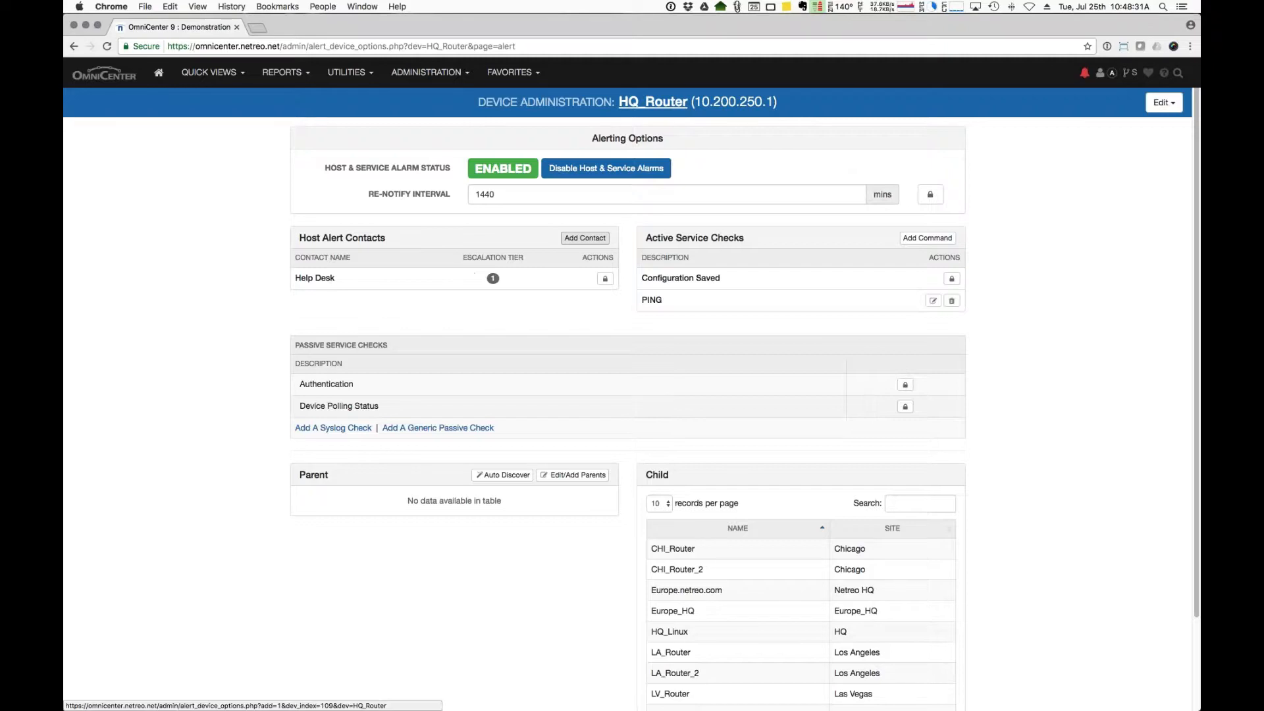
- Add Network Ops Center as a host alert contact with escalation threshold 2 directly on HQ_Router
{"action": "left_click", "coordinate": [585, 238]}
{"action": "left_click", "coordinate": [516, 170]}
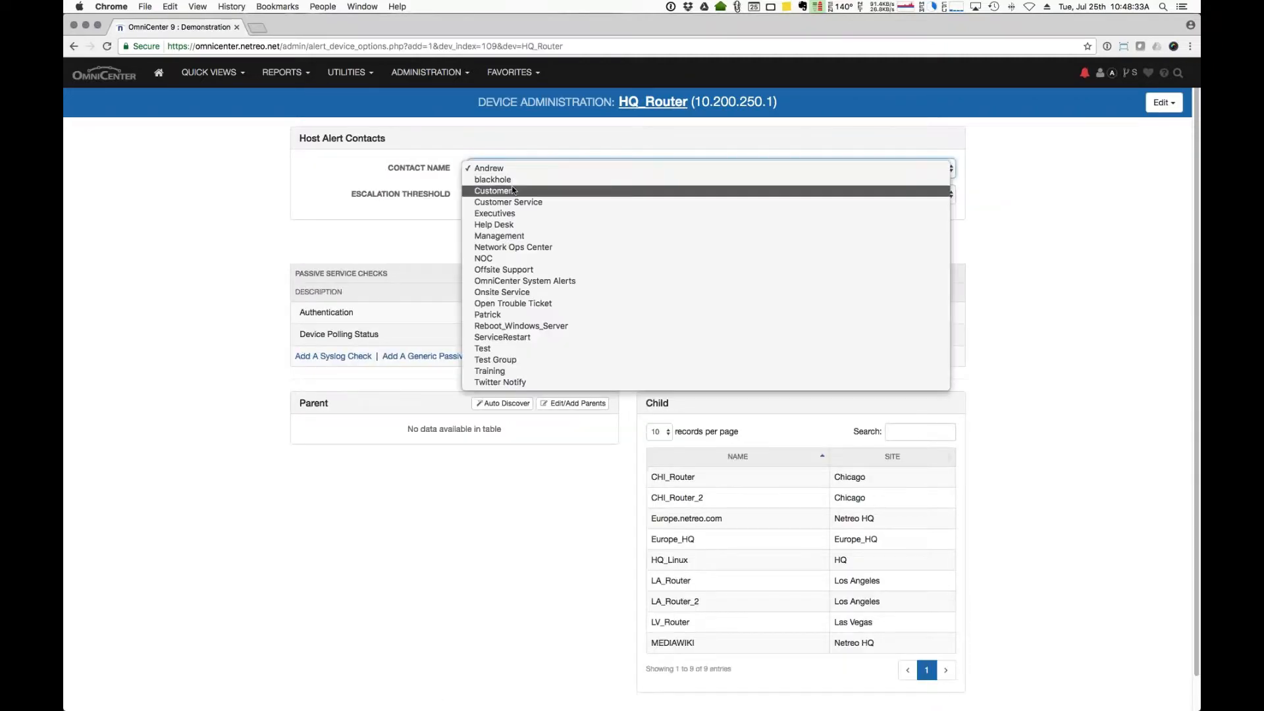
{"action": "left_click", "coordinate": [514, 247]}
{"action": "left_click", "coordinate": [516, 195]}
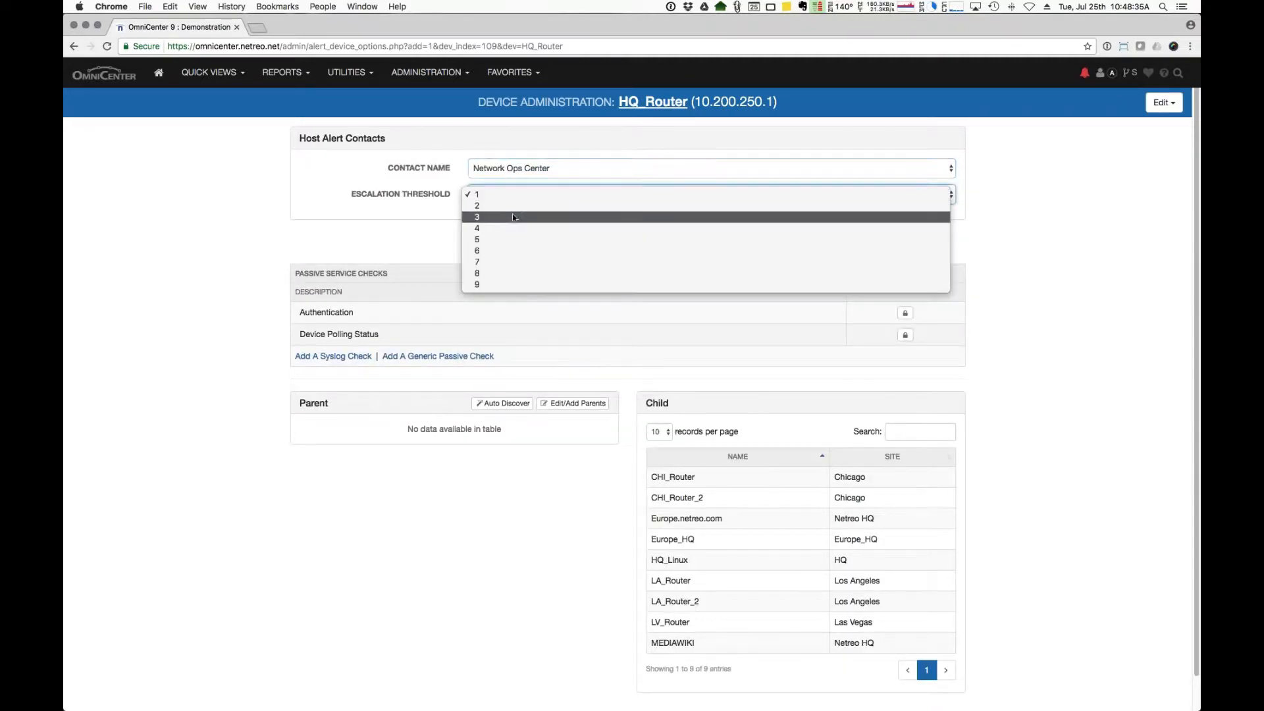
{"action": "left_click", "coordinate": [514, 205]}
{"action": "left_click", "coordinate": [629, 241]}
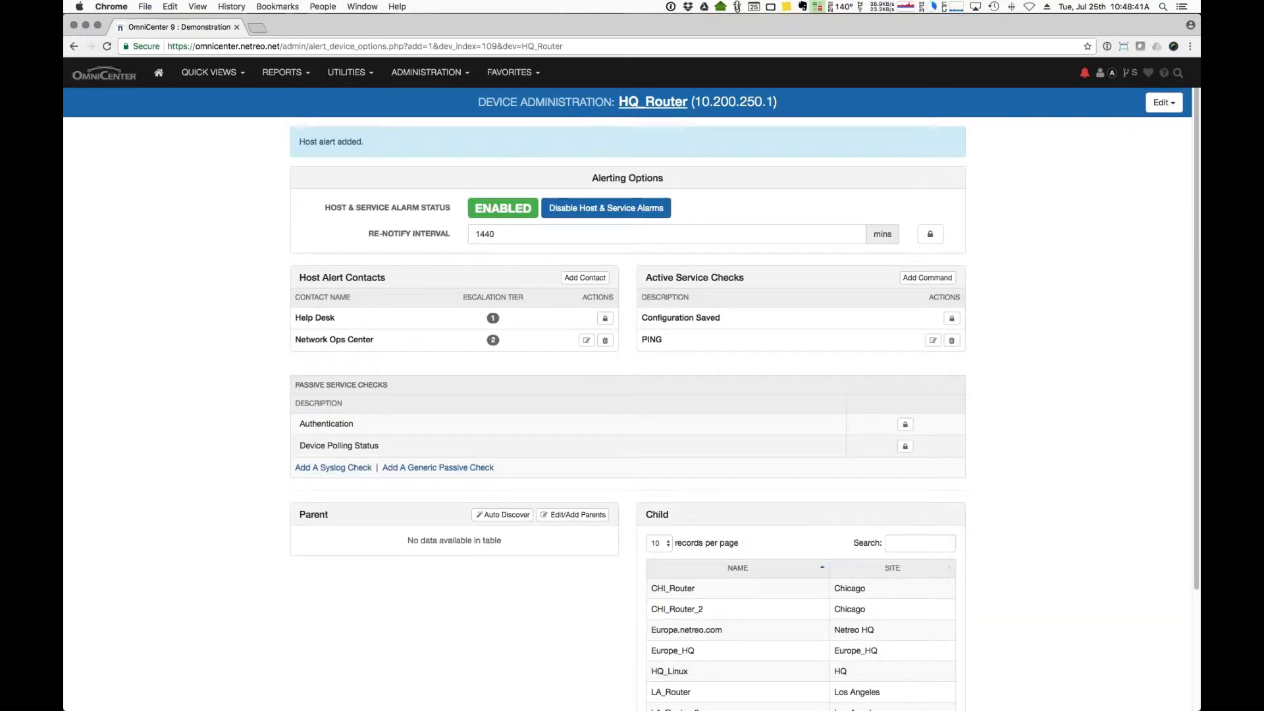
- Examine HQ_Router's Help Desk alert contact and its re-notify interval
{"action": "left_click_drag", "start_coordinate": [301, 322], "coordinate": [469, 327]}
{"action": "left_click", "coordinate": [511, 322]}
{"action": "left_click_drag", "start_coordinate": [374, 237], "coordinate": [557, 241]}
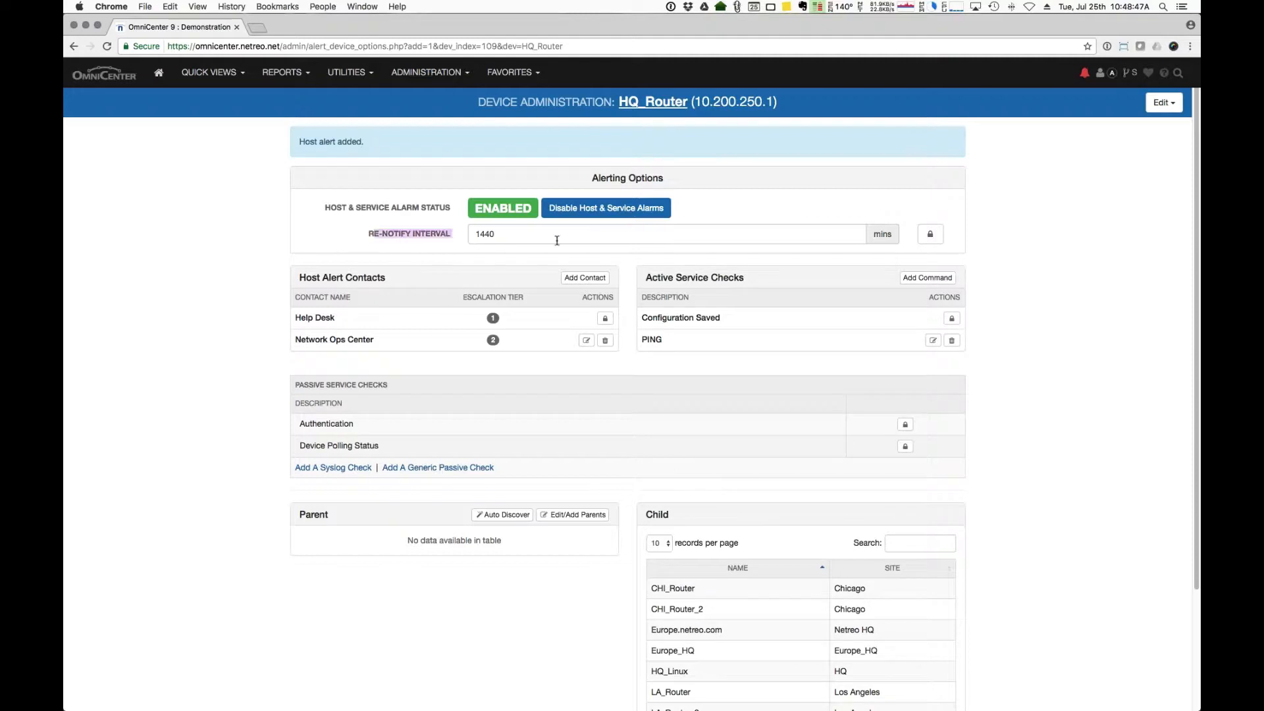
{"action": "left_click", "coordinate": [564, 239]}
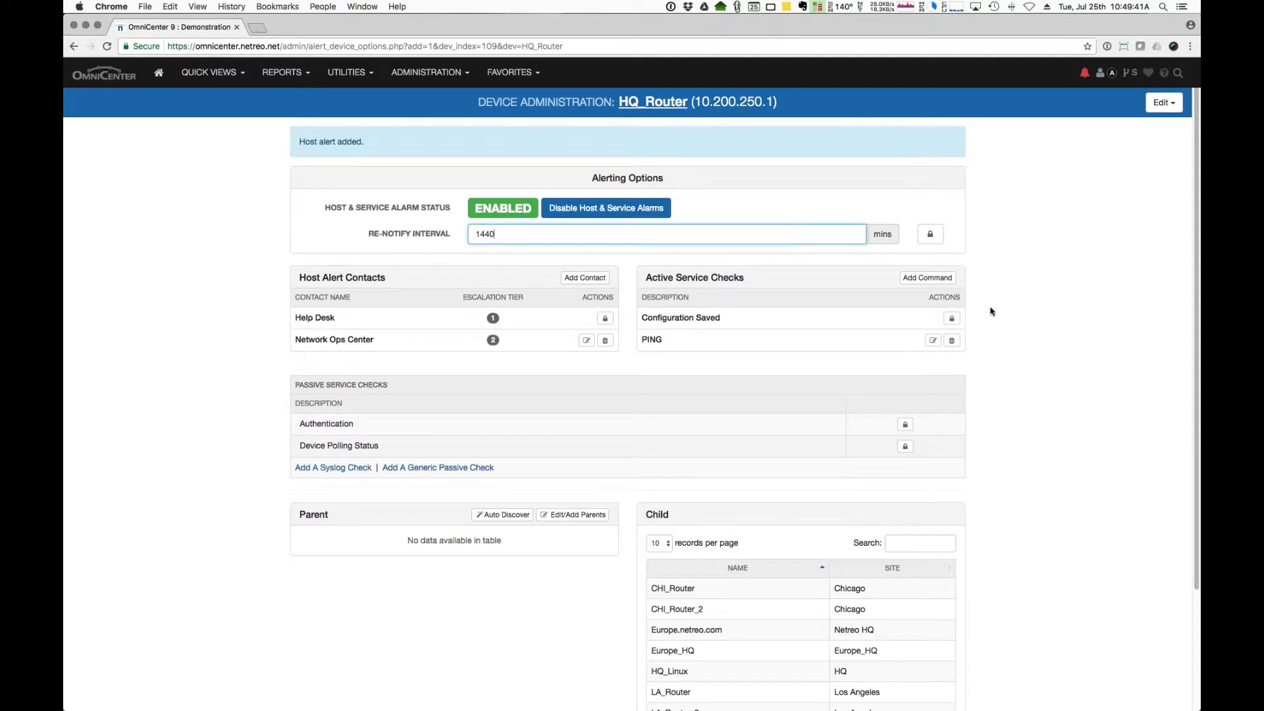
- Switch off template use in HQ_Router's advanced options
{"action": "left_click", "coordinate": [1164, 102]}
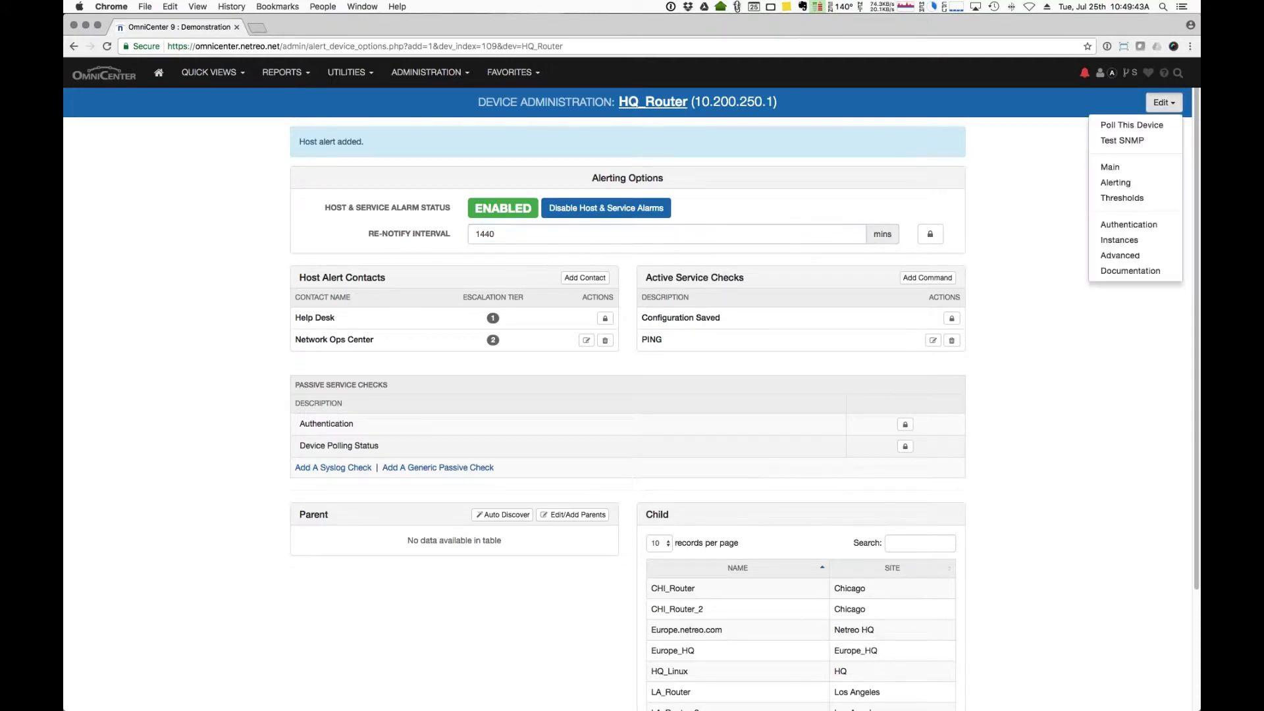
{"action": "left_click", "coordinate": [1125, 255]}
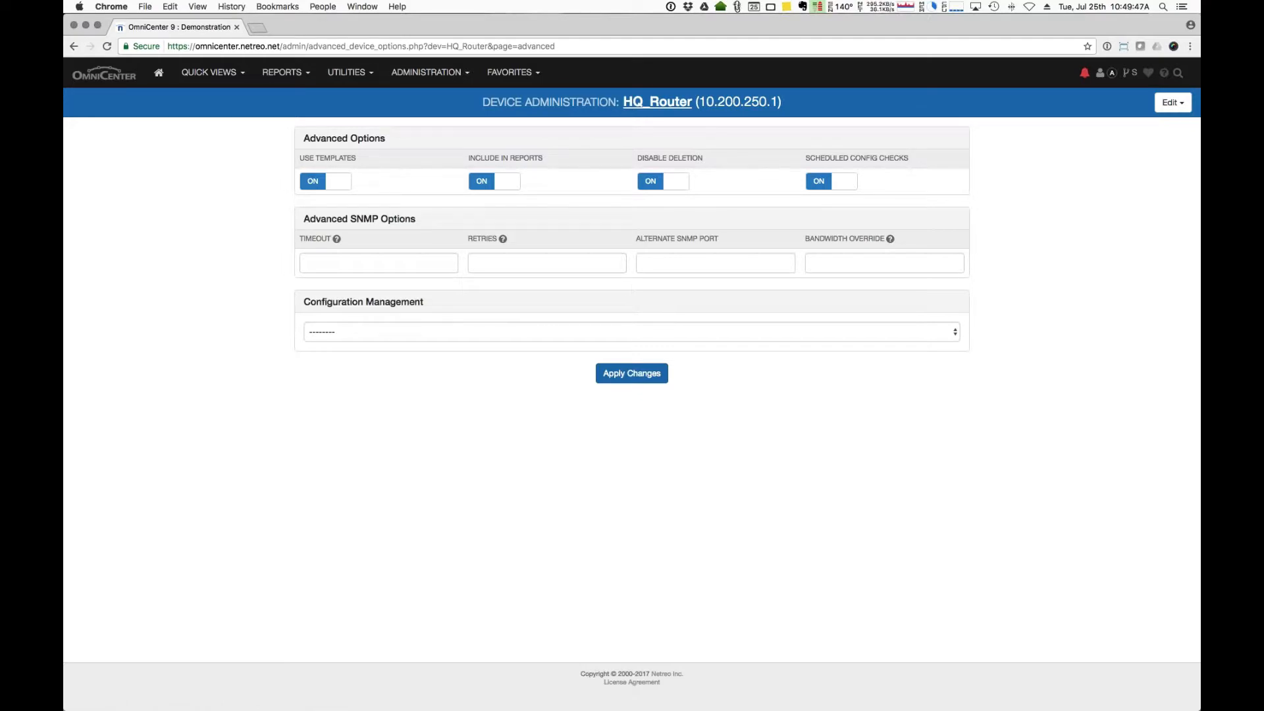
{"action": "left_click", "coordinate": [340, 183]}
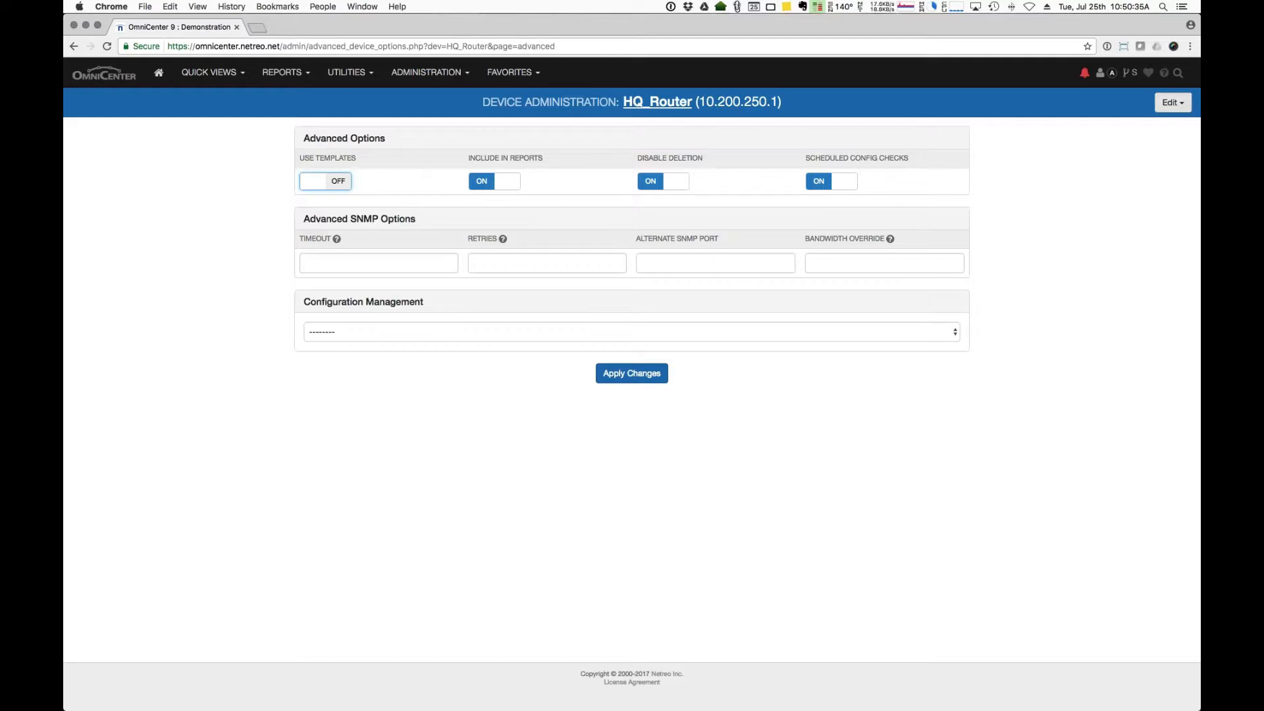
- Select Demo template as the template in HQ_Router's main device details
{"action": "left_click", "coordinate": [1177, 104]}
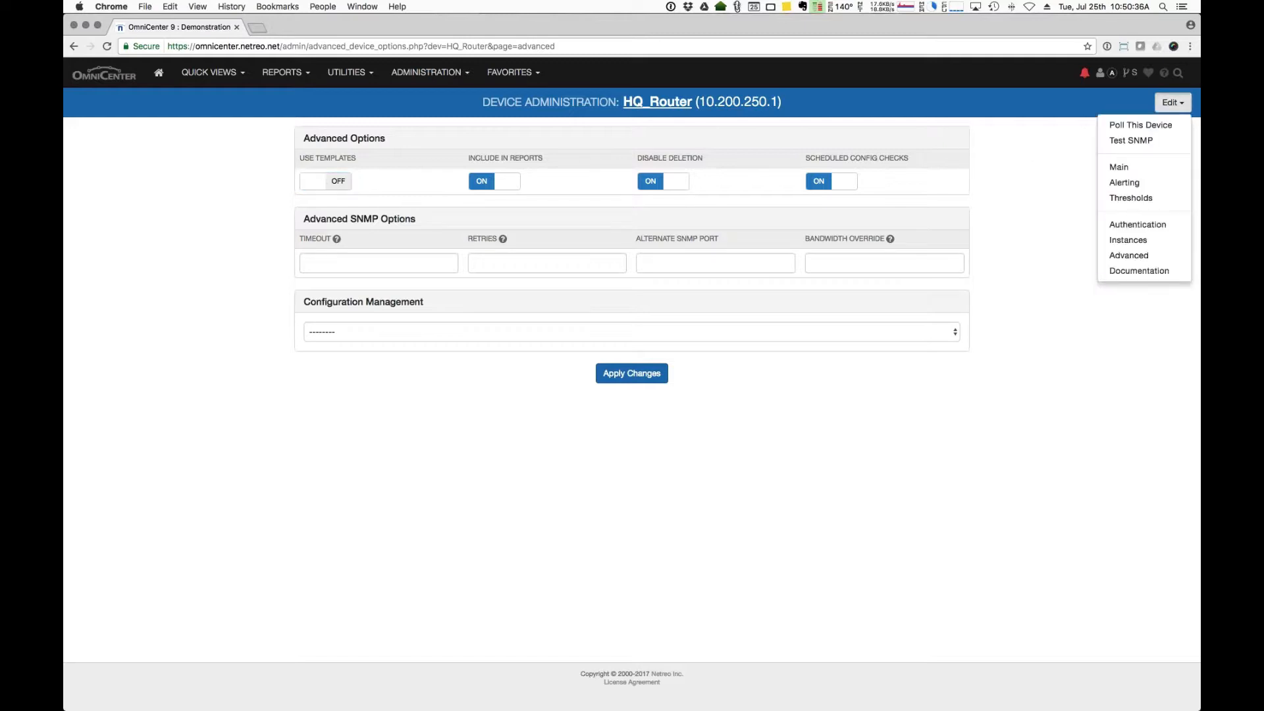
{"action": "left_click", "coordinate": [1134, 167]}
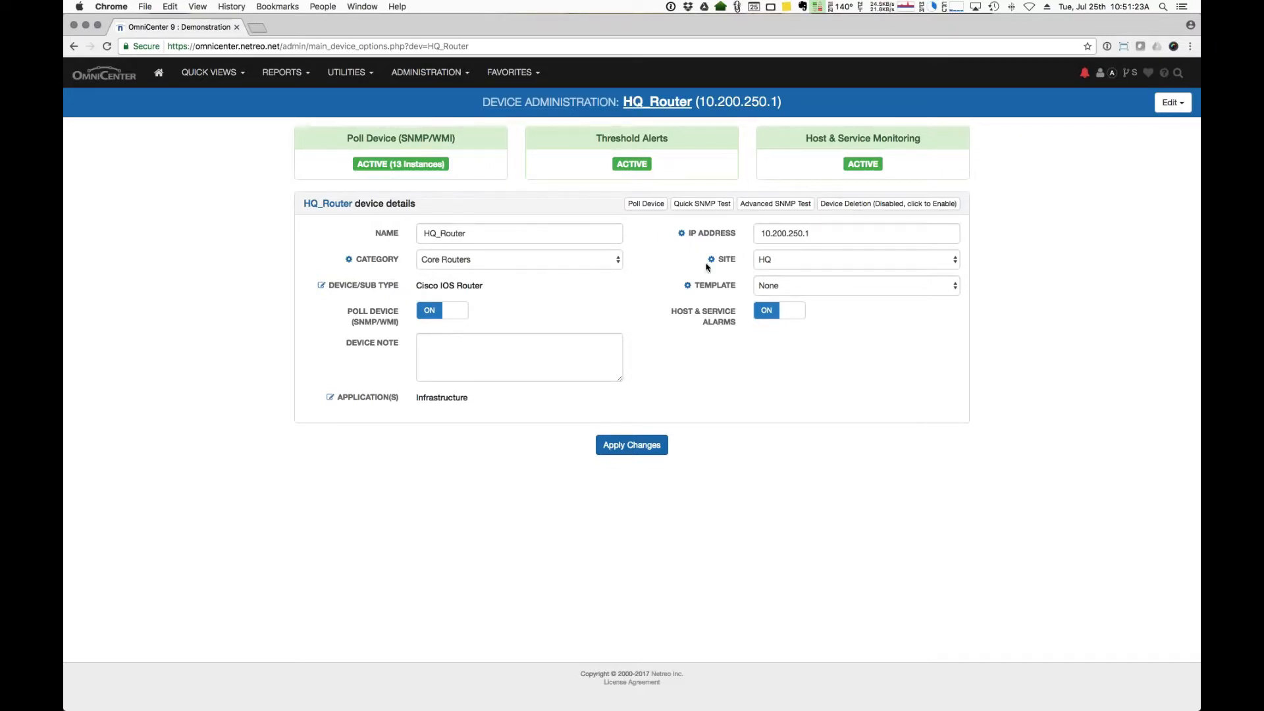
{"action": "left_click", "coordinate": [785, 290]}
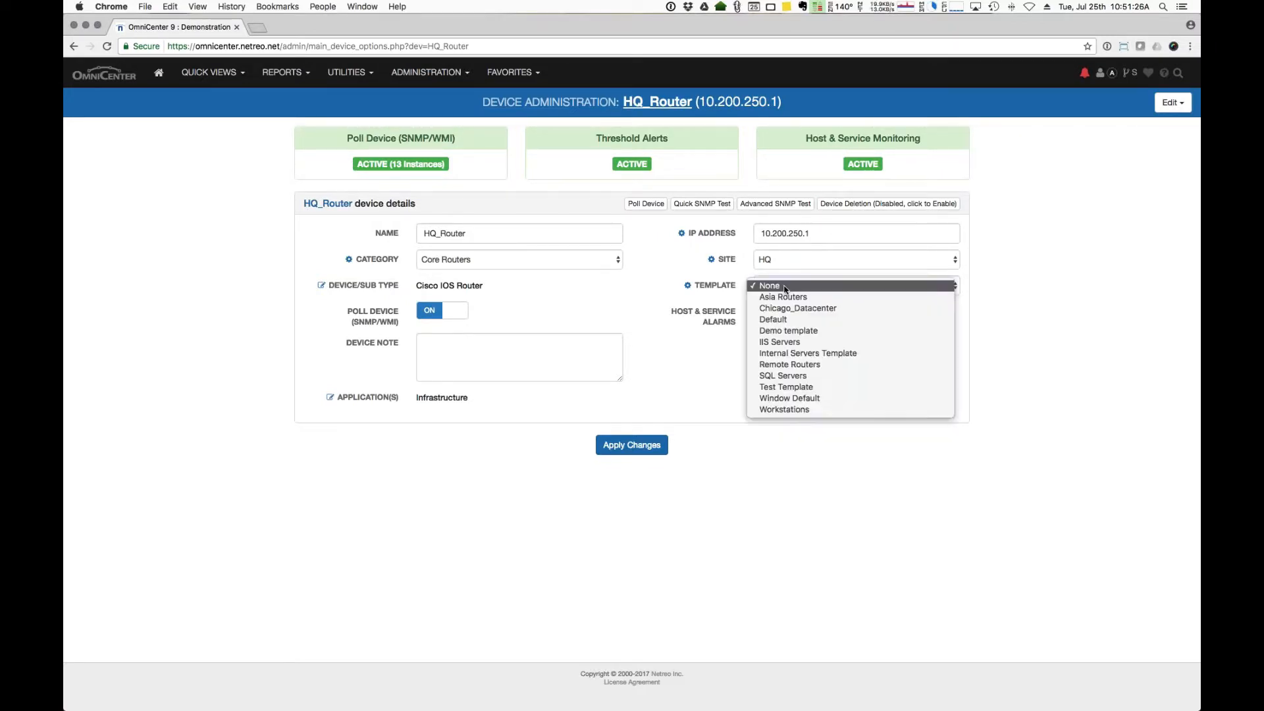
{"action": "left_click", "coordinate": [792, 332]}
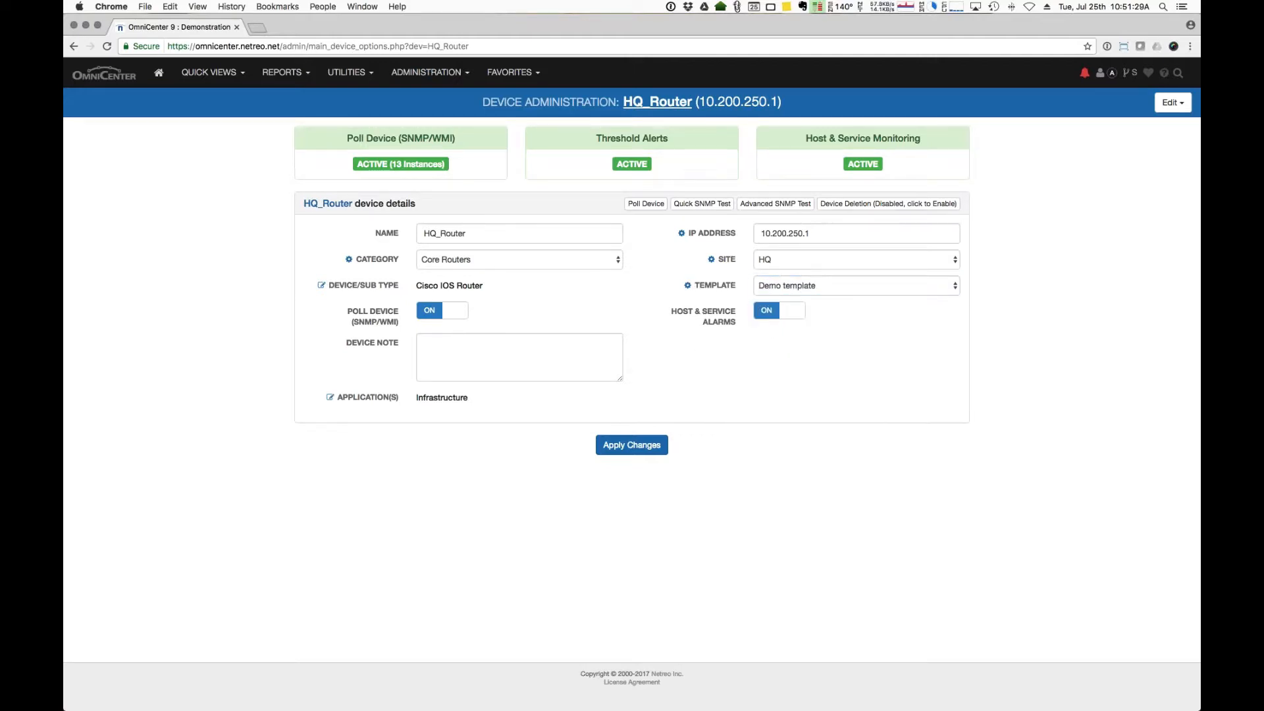
- Examine which templates will be applied to HQ_Router on repoll
{"action": "left_click", "coordinate": [688, 287]}
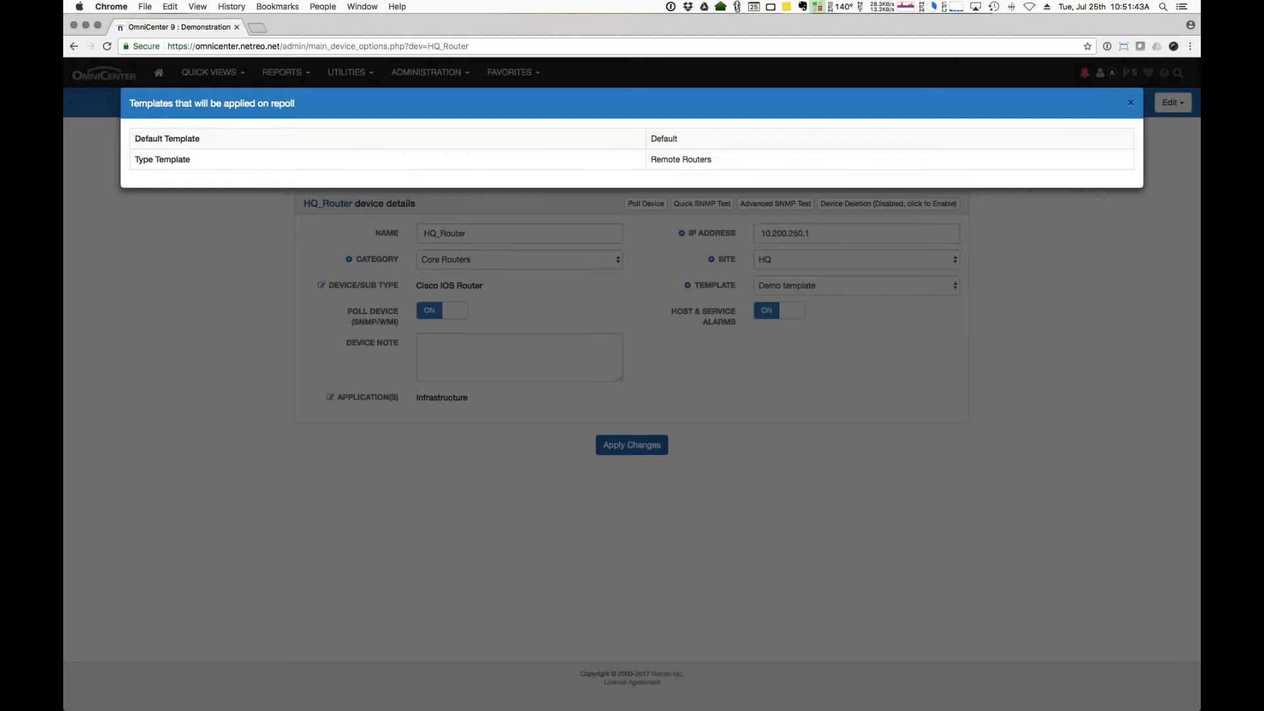
{"action": "left_click", "coordinate": [1131, 103]}
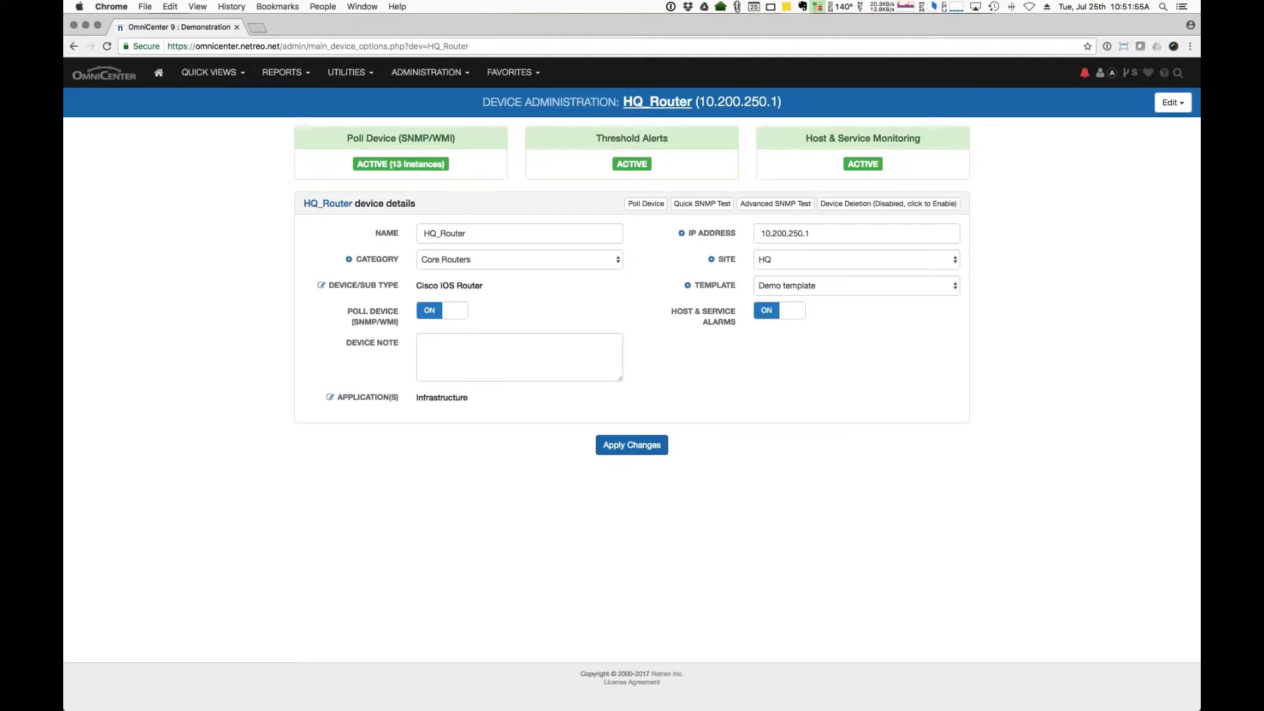
- Switch off SNMP/WMI polling and host and service alarms in HQ_Router's device details
{"action": "left_click", "coordinate": [442, 311]}
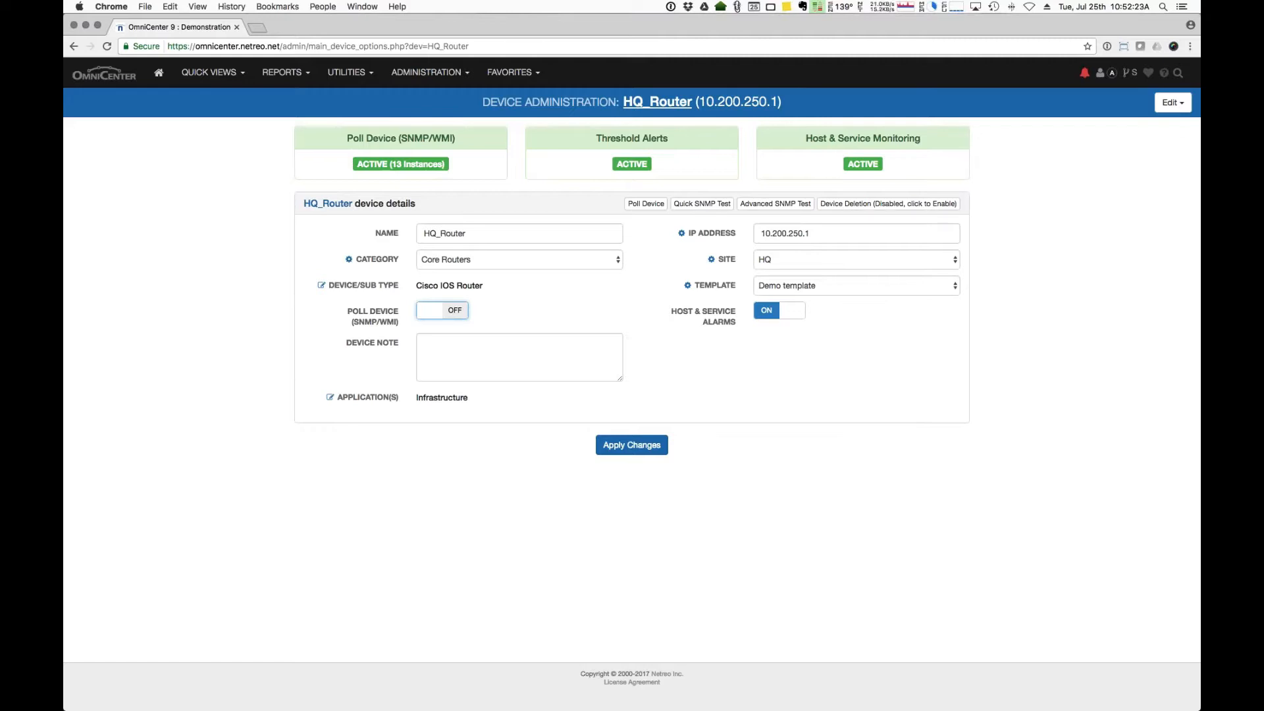
{"action": "left_click", "coordinate": [785, 313]}
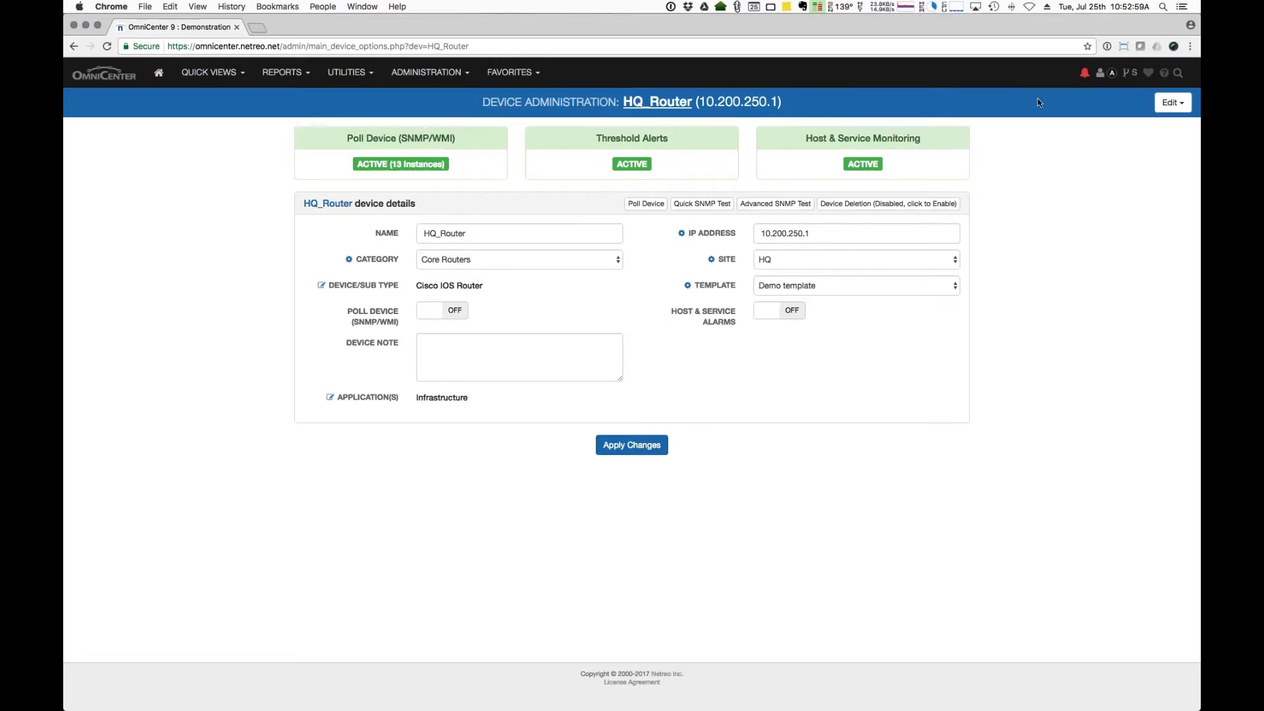
- Deactivate the Errors threshold for FastEthernet0/0 in HQ_Router's device threshold configuration
{"action": "left_click", "coordinate": [1173, 103]}
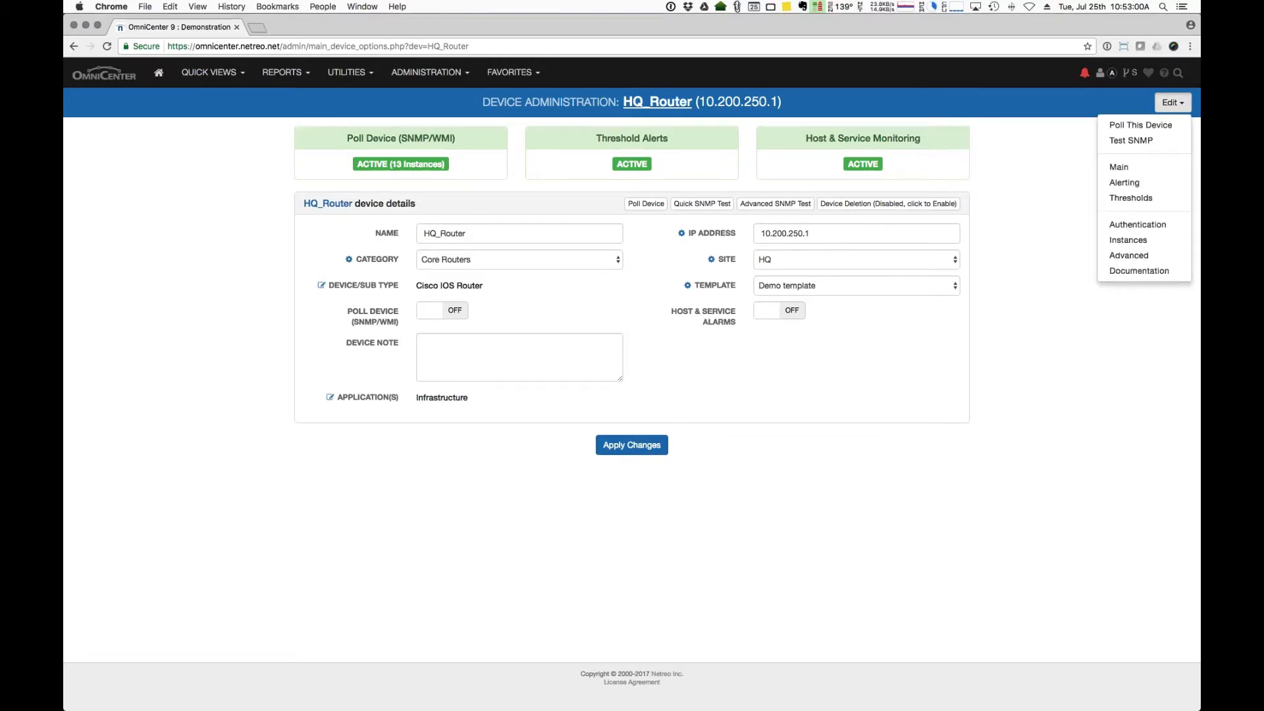
{"action": "left_click", "coordinate": [1142, 200]}
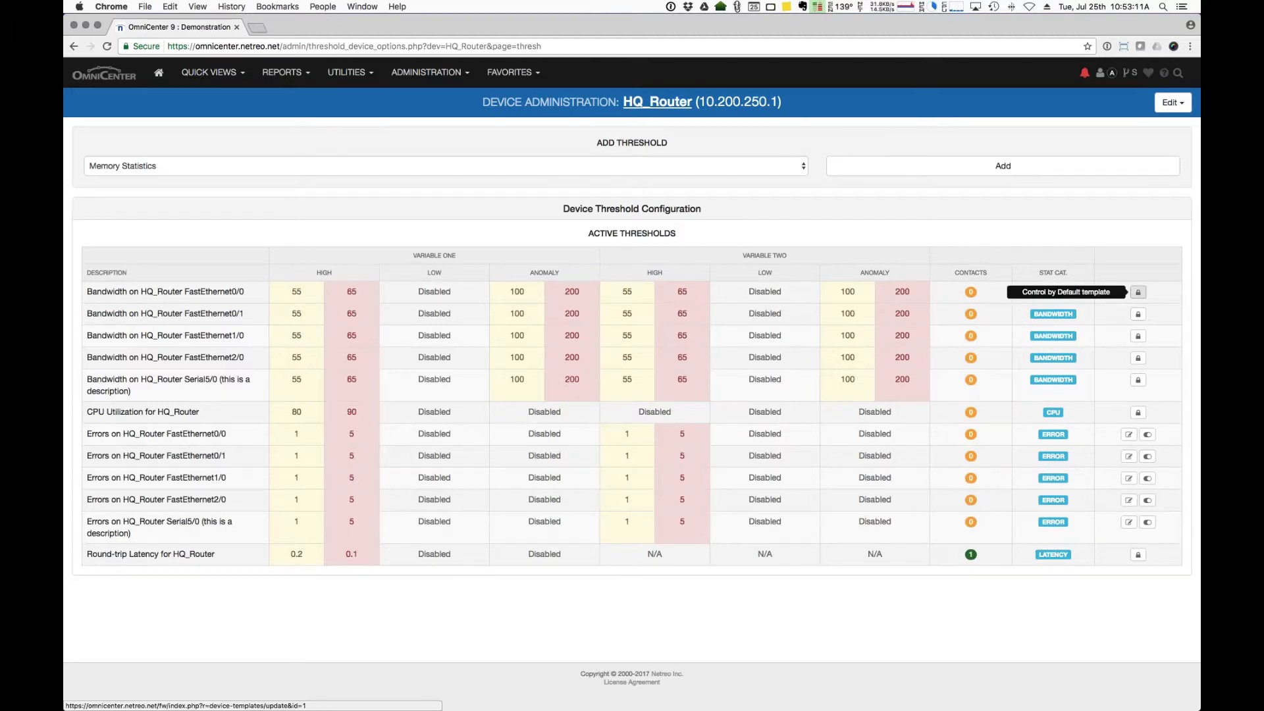
{"action": "left_click", "coordinate": [1147, 437]}
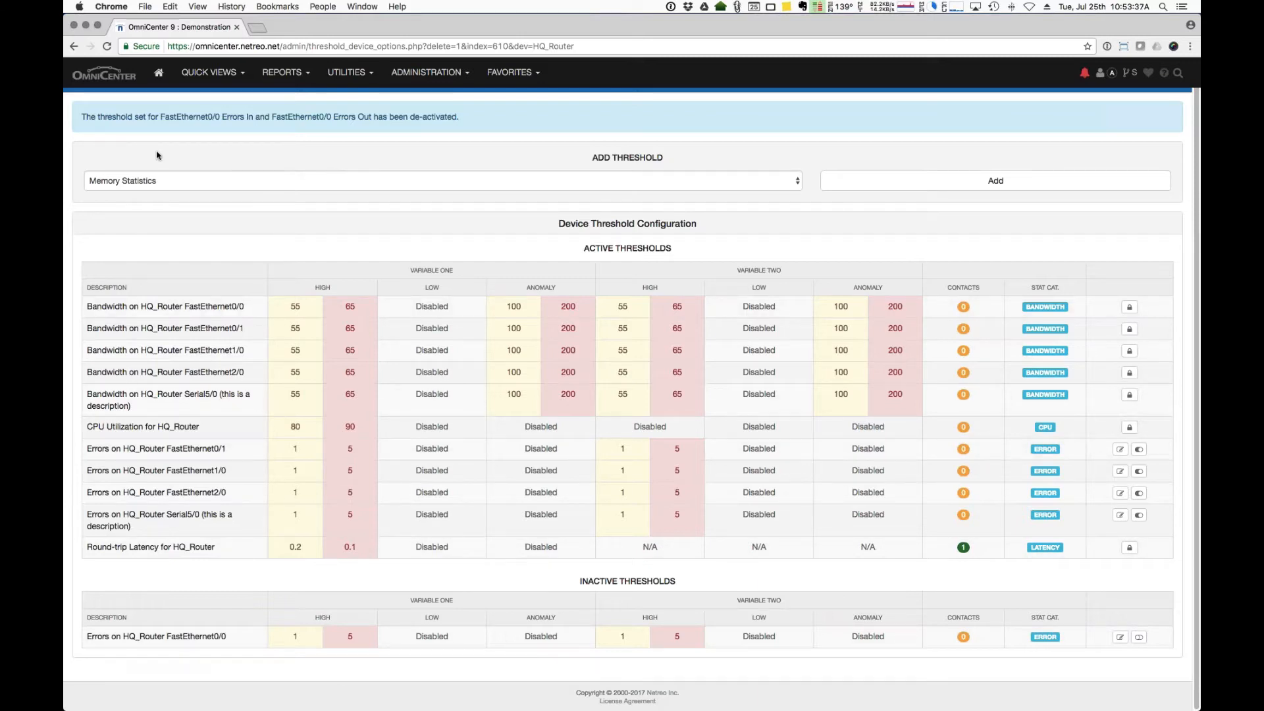
{"action": "left_click", "coordinate": [271, 179]}
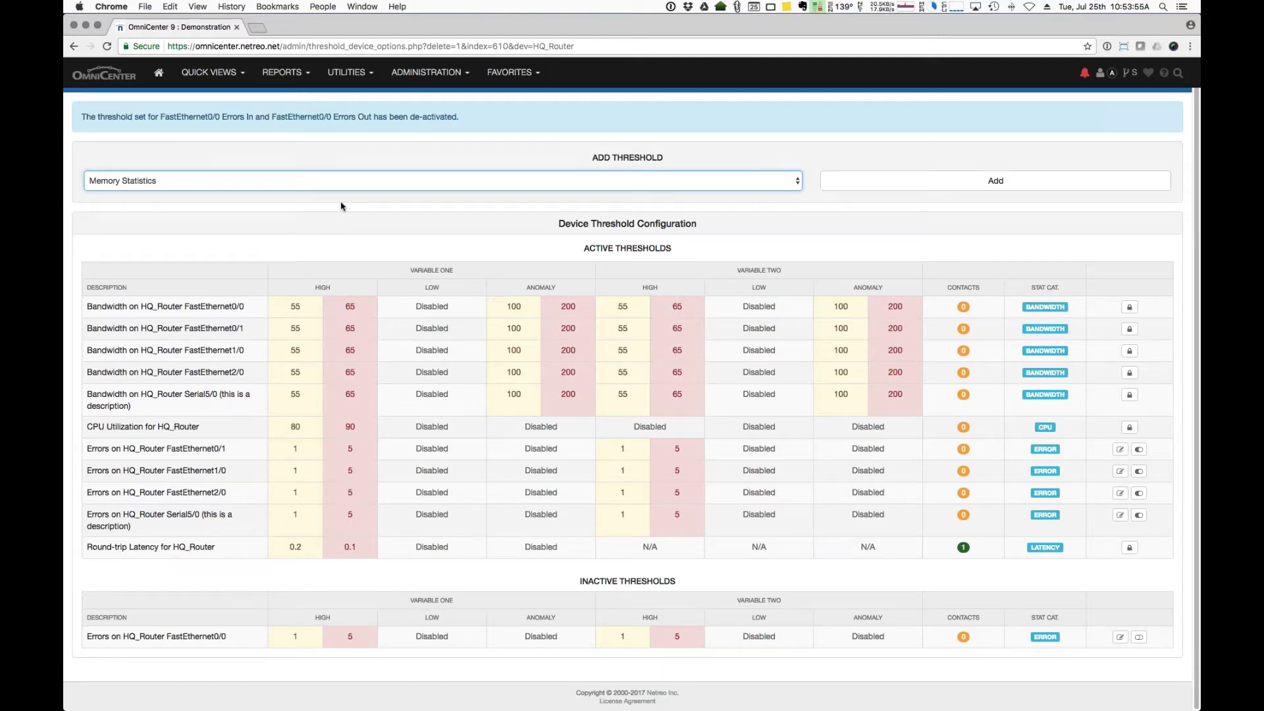
{"action": "left_click", "coordinate": [422, 149]}
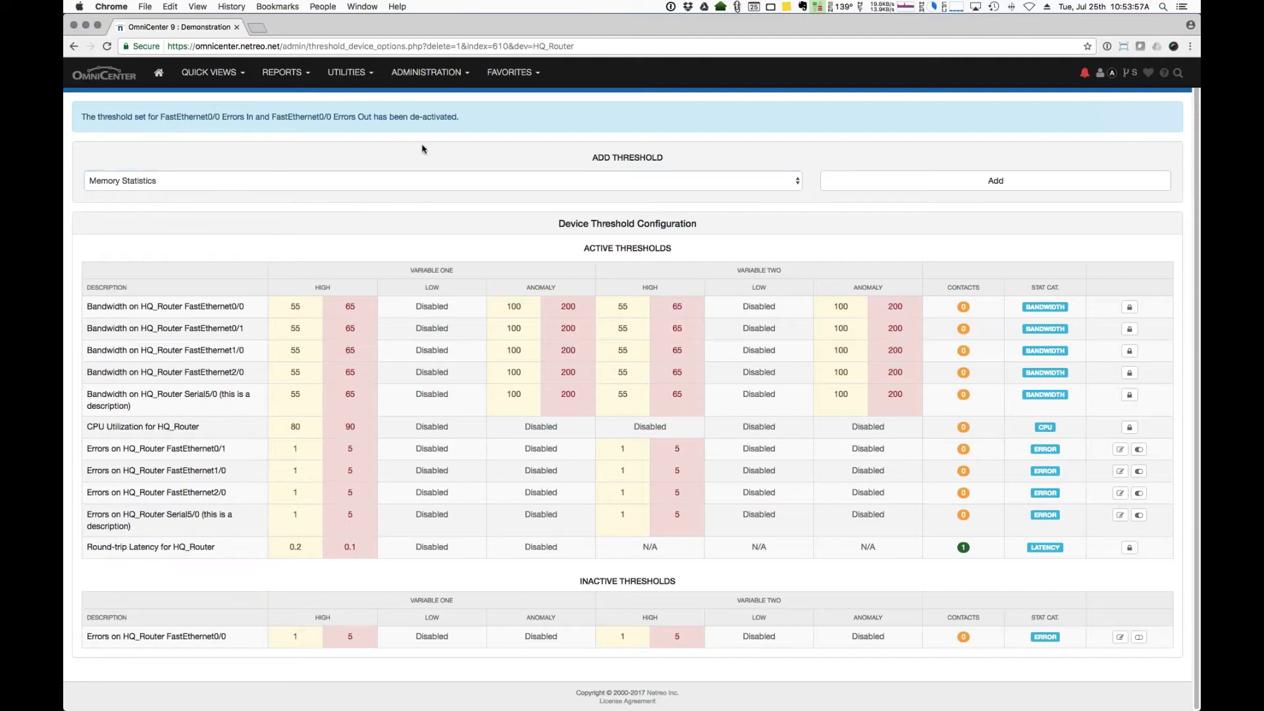
- Open global threshold monitoring, filter the devices by "Window", and submit all matching devices for threshold editing
{"action": "left_click", "coordinate": [428, 72]}
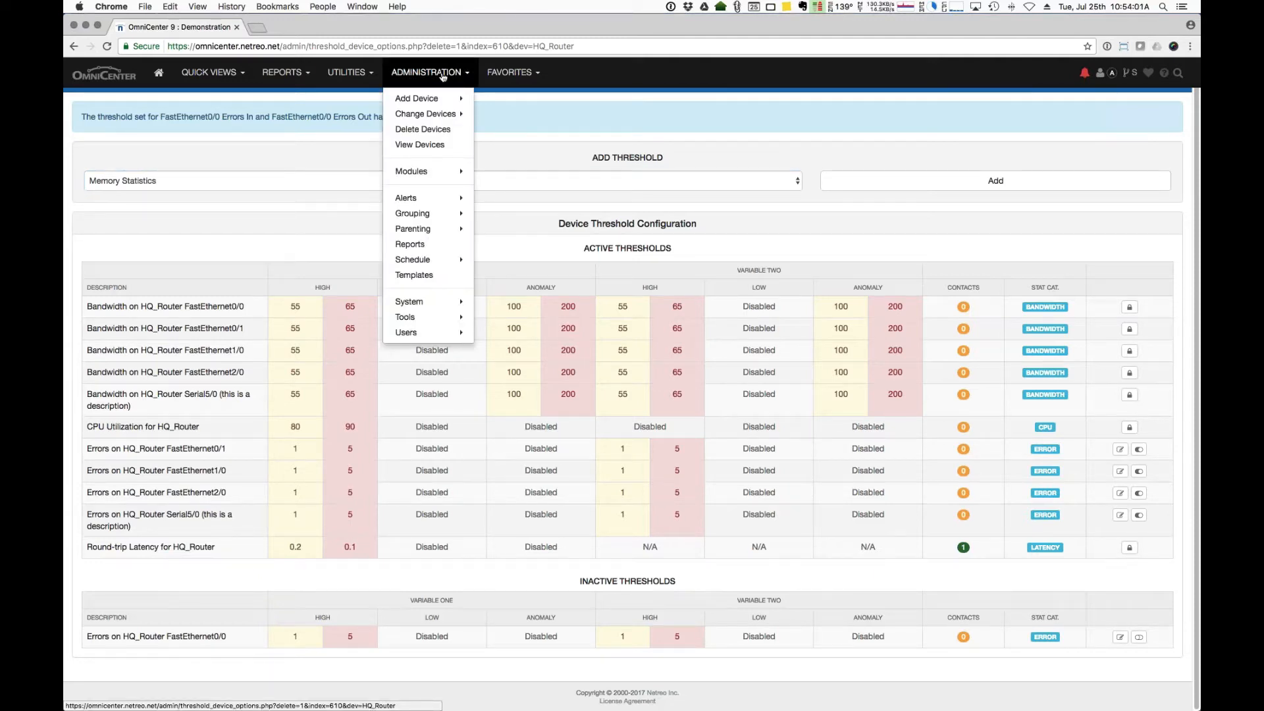
{"action": "mouse_move", "coordinate": [435, 121]}
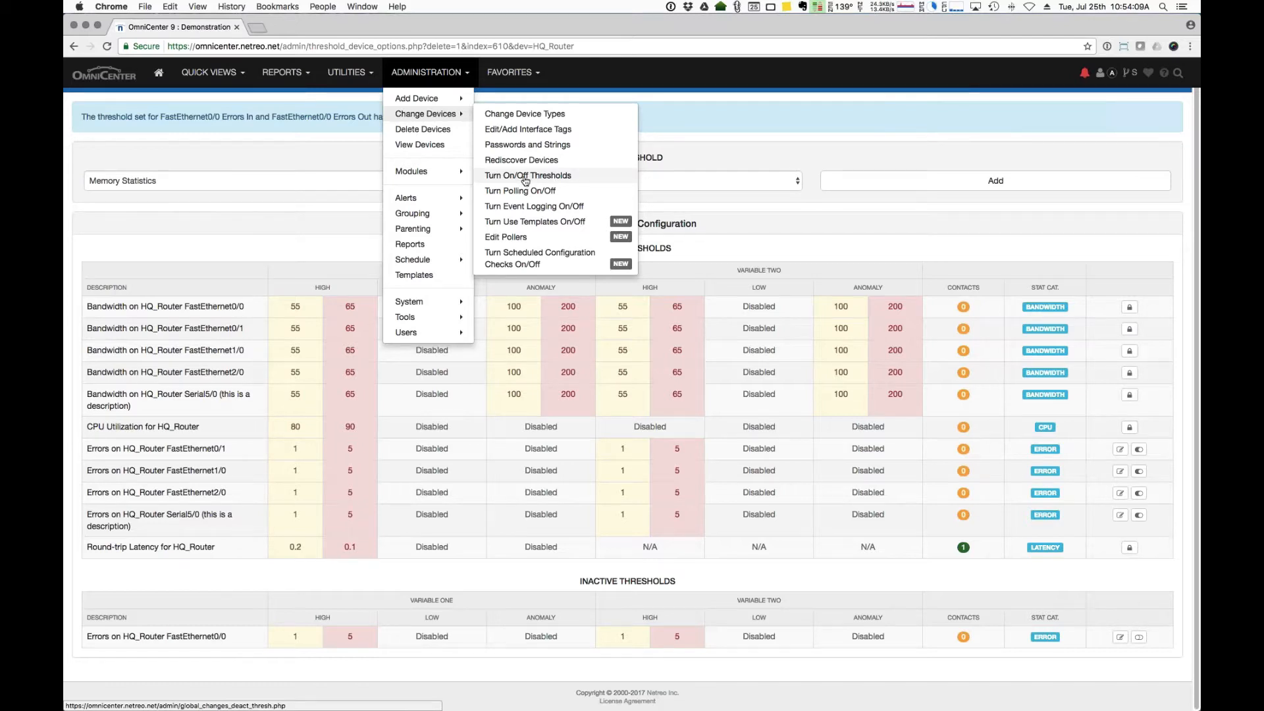
{"action": "mouse_move", "coordinate": [435, 199]}
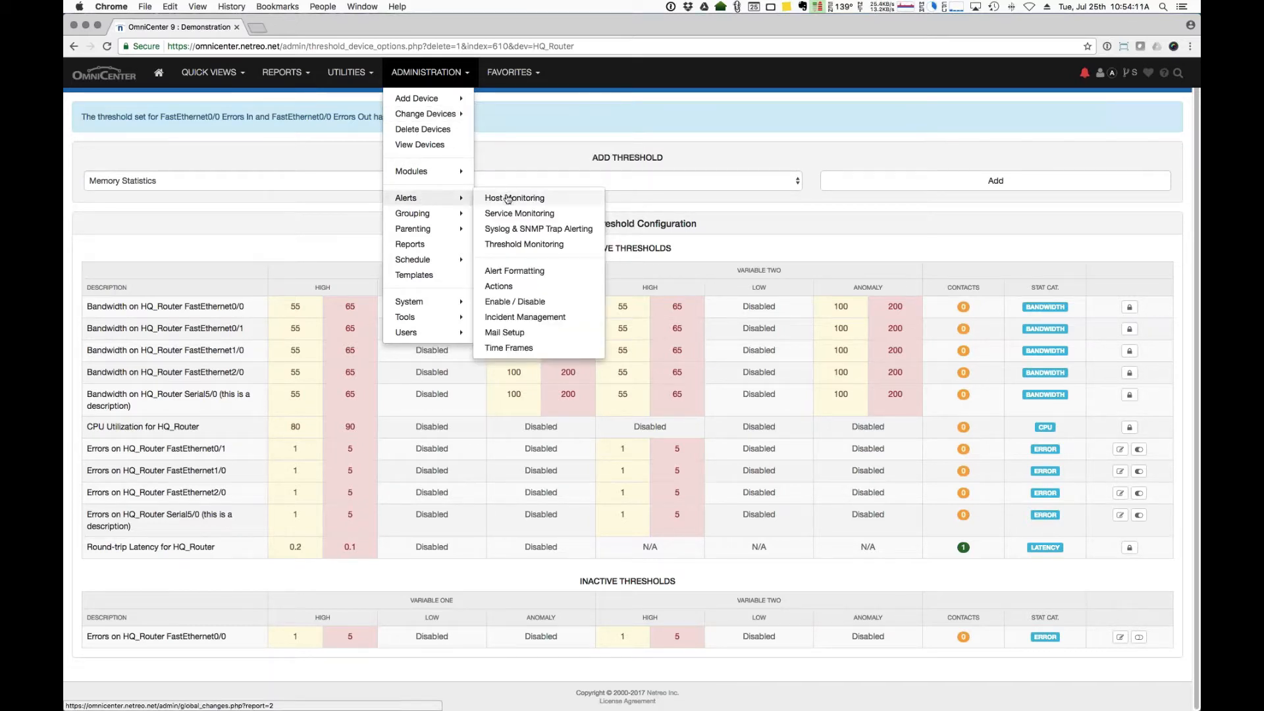
{"action": "left_click", "coordinate": [548, 251]}
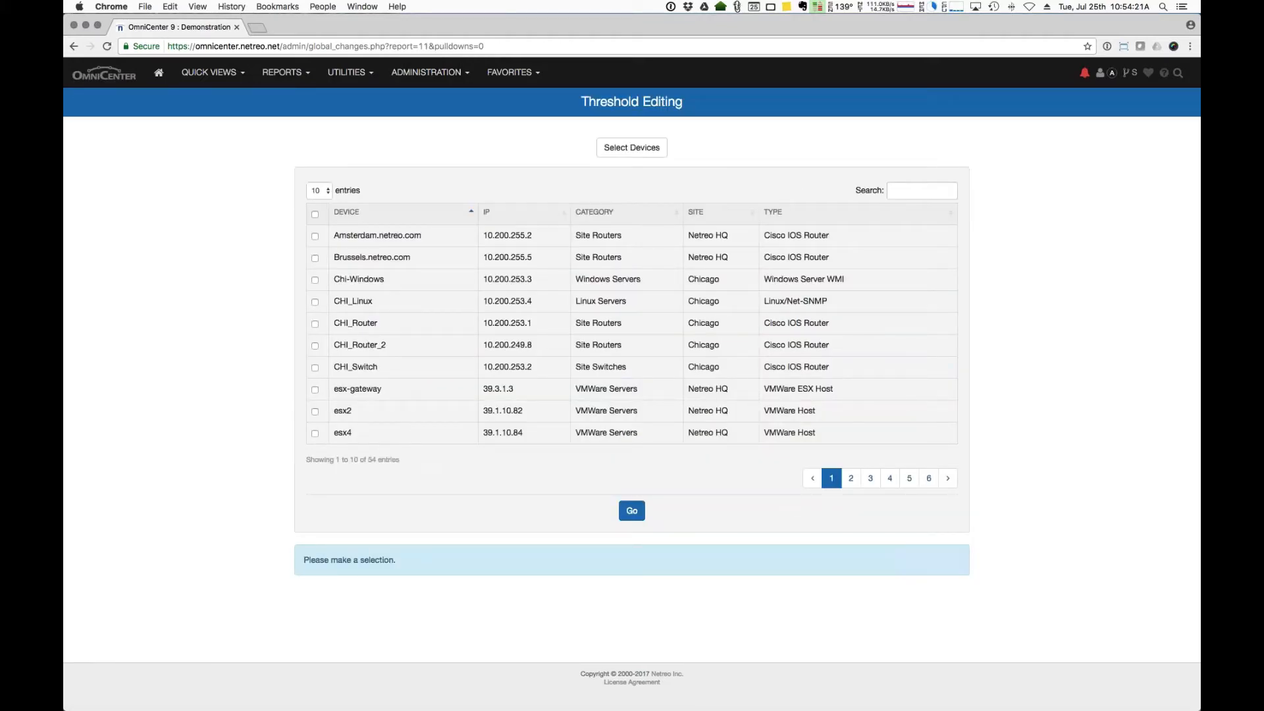
{"action": "left_click", "coordinate": [914, 190]}
{"action": "type", "text": "Window"}
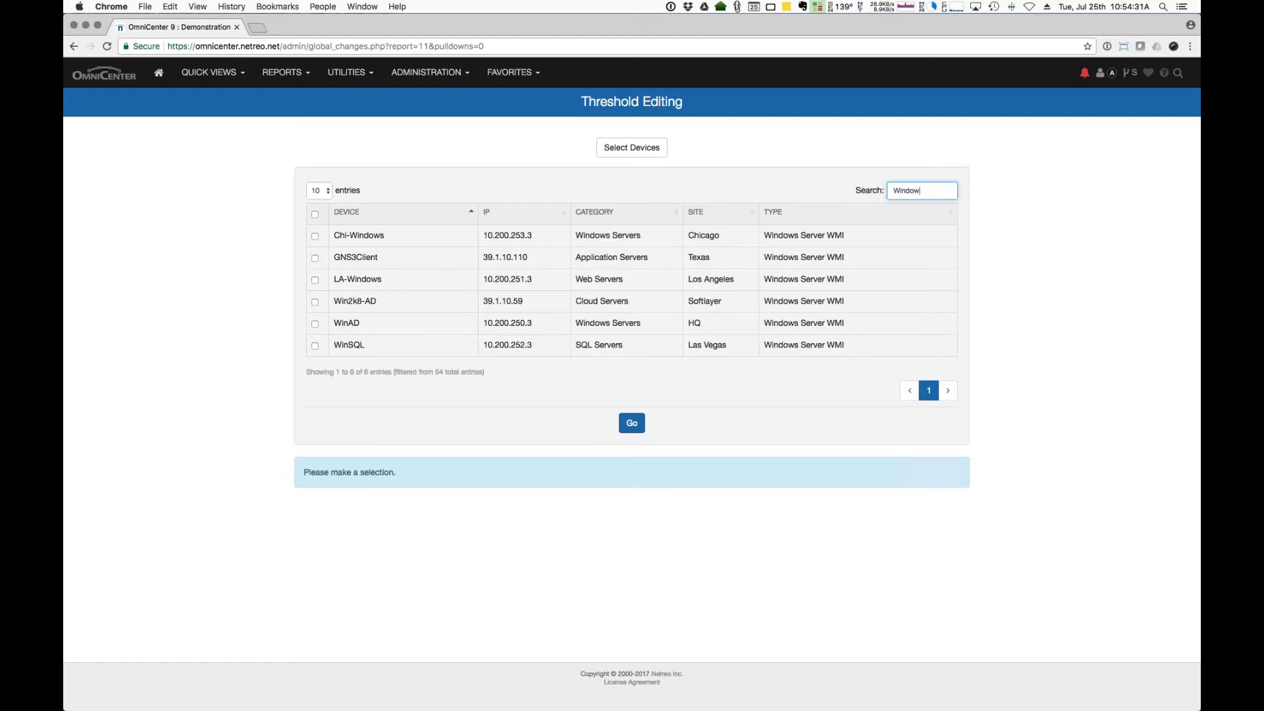
{"action": "left_click", "coordinate": [314, 236]}
{"action": "left_click", "coordinate": [315, 258]}
{"action": "left_click", "coordinate": [314, 280]}
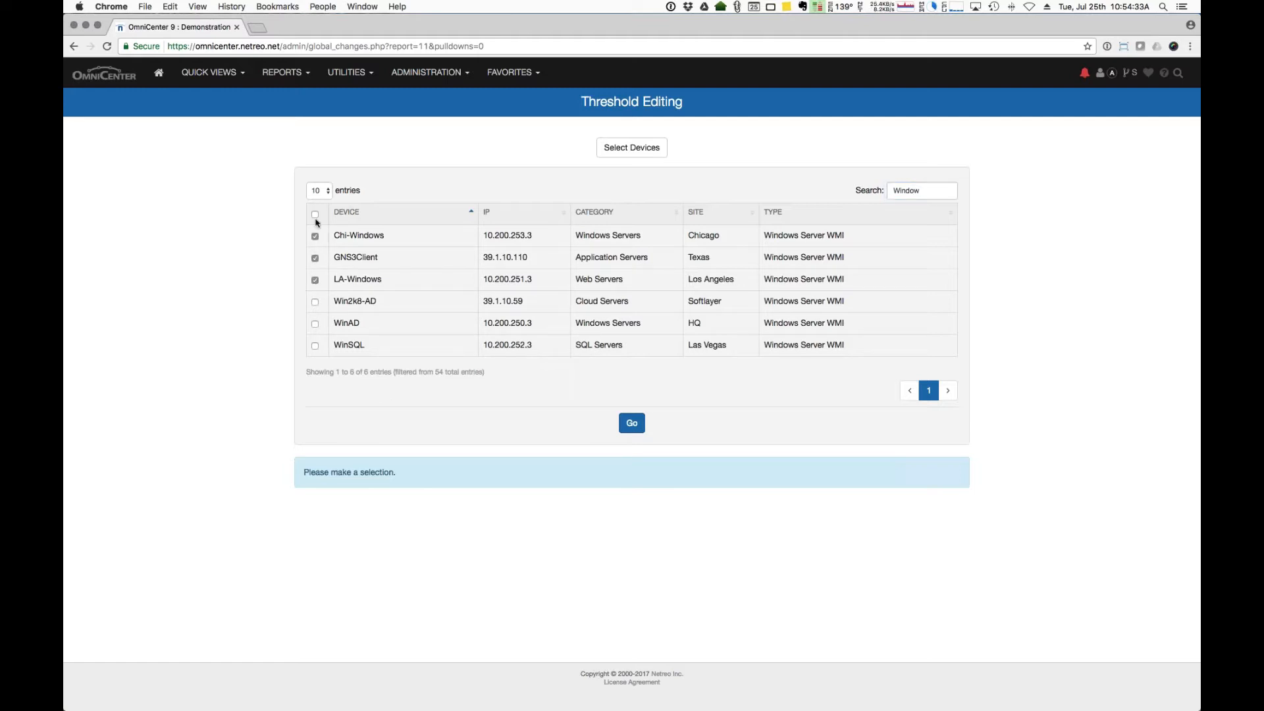
{"action": "left_click", "coordinate": [314, 214]}
{"action": "left_click", "coordinate": [631, 423]}
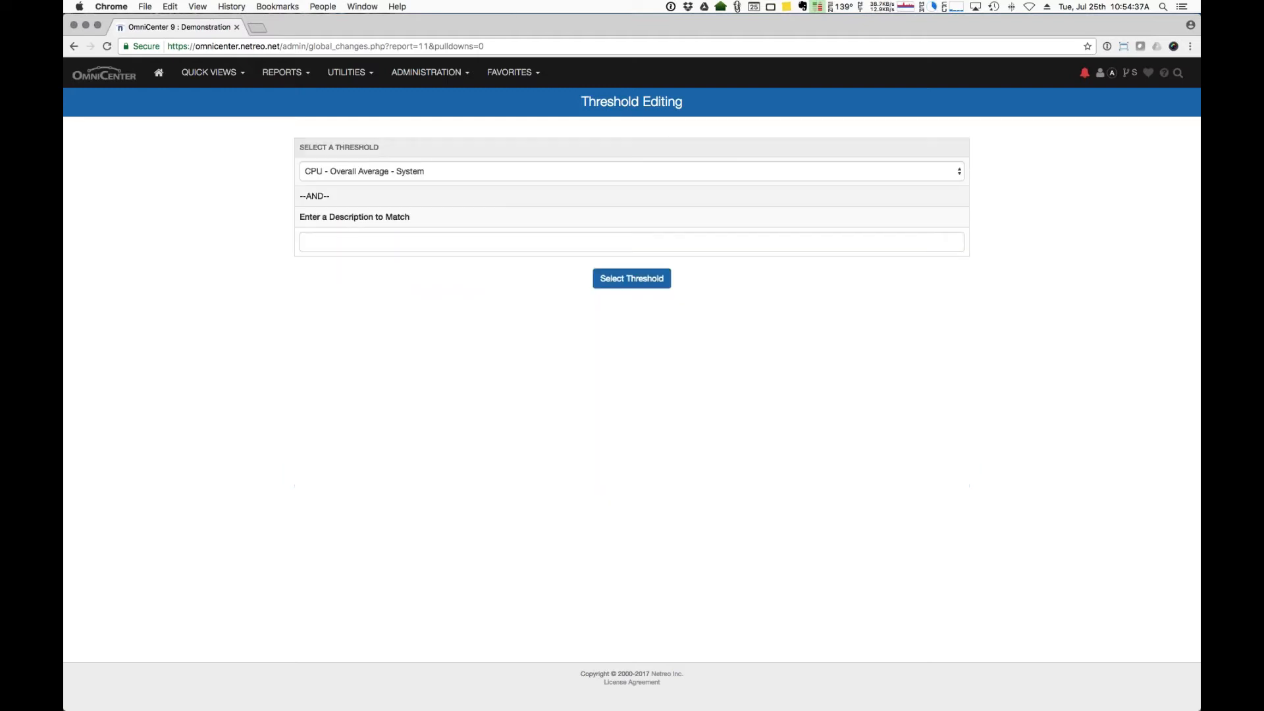
- Choose the Disk - Operations - Read threshold with "C:" as the description to match
{"action": "left_click", "coordinate": [415, 168]}
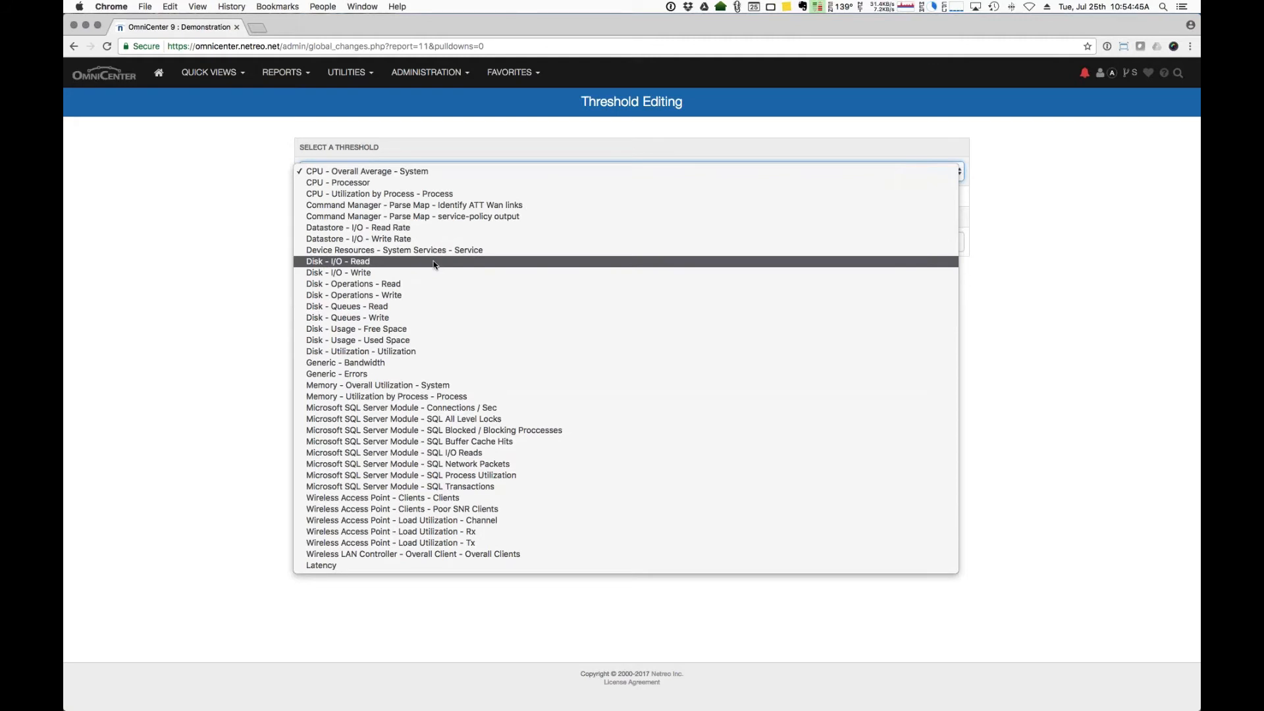
{"action": "left_click", "coordinate": [419, 290]}
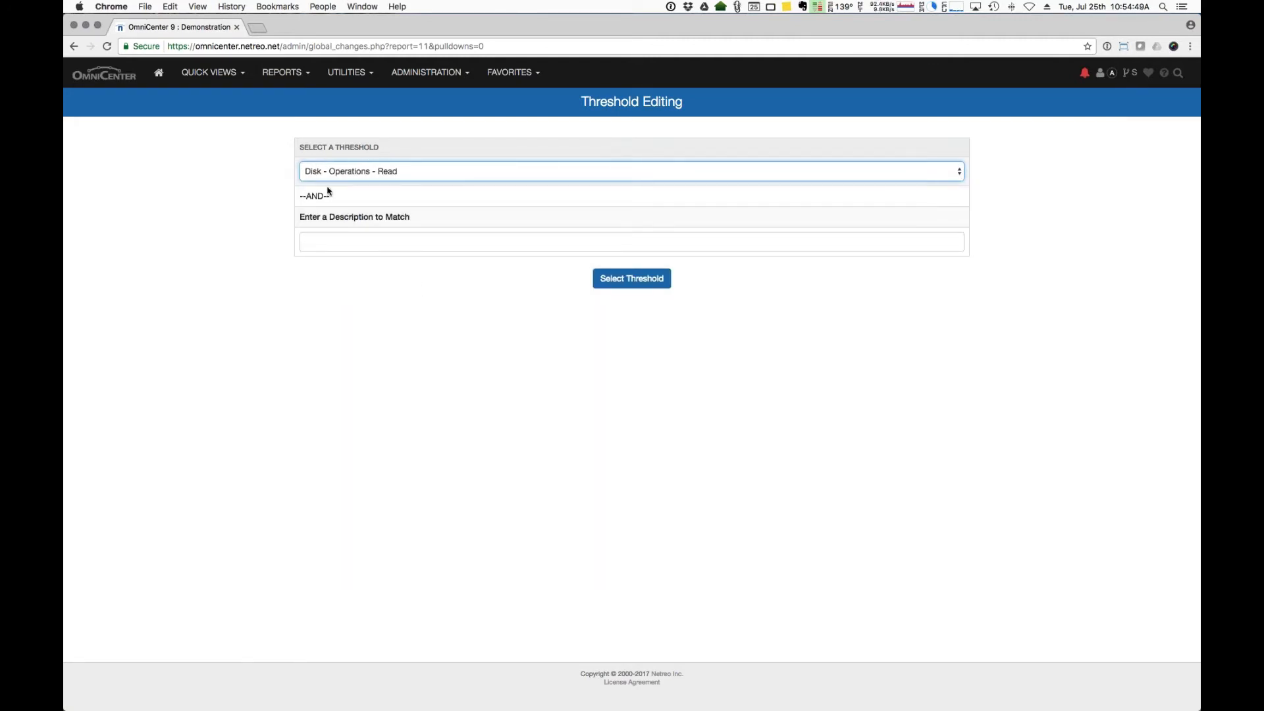
{"action": "left_click", "coordinate": [350, 240]}
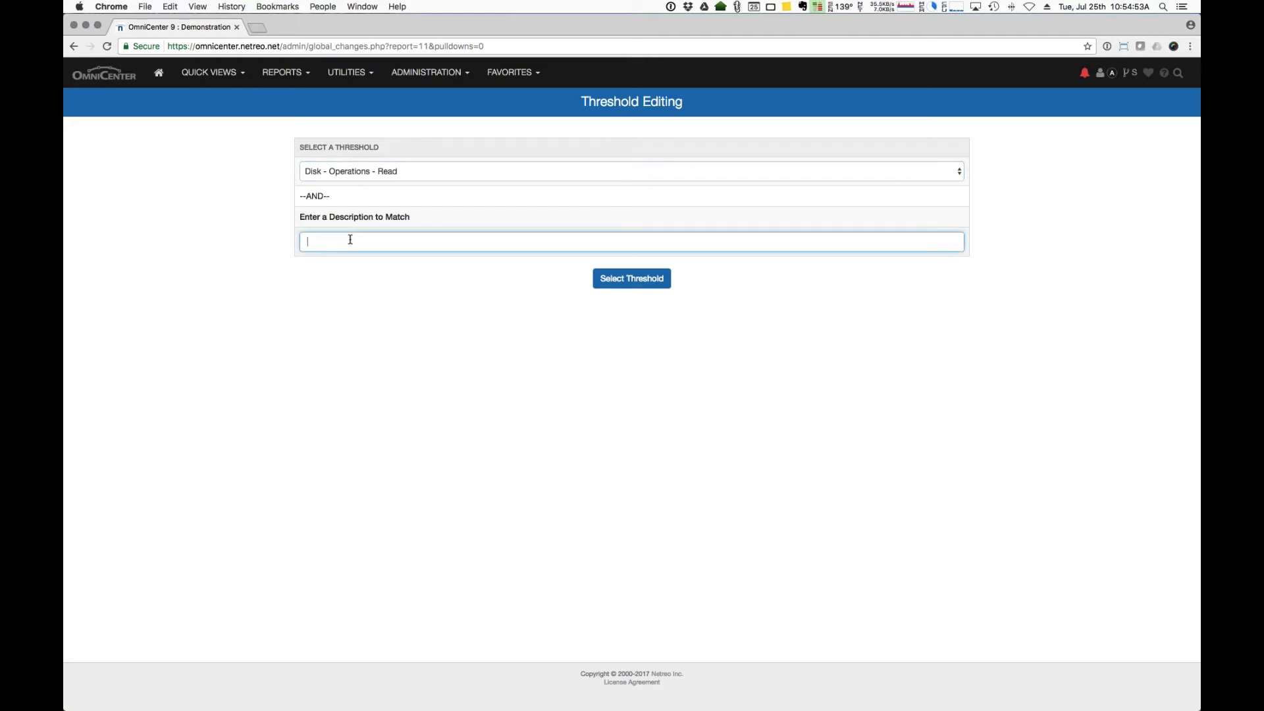
{"action": "type", "text": "C:"}
{"action": "key", "text": "BackSpace"}
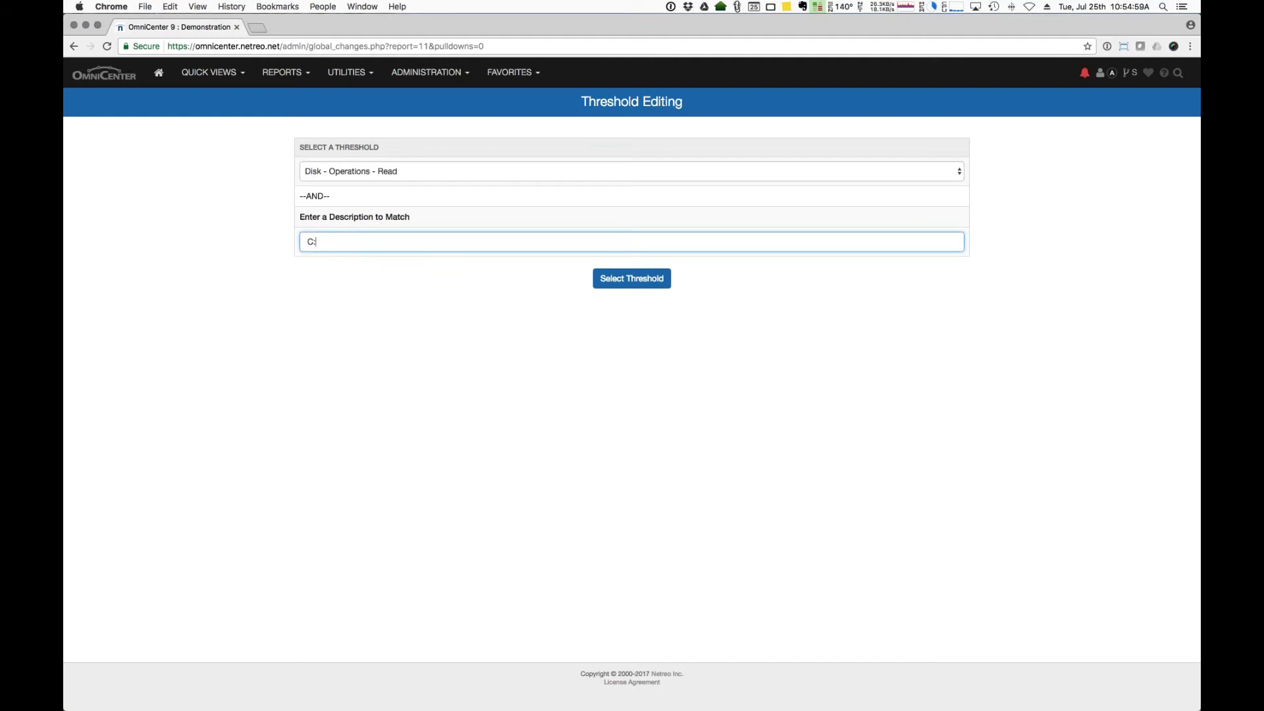
{"action": "left_click", "coordinate": [605, 280]}
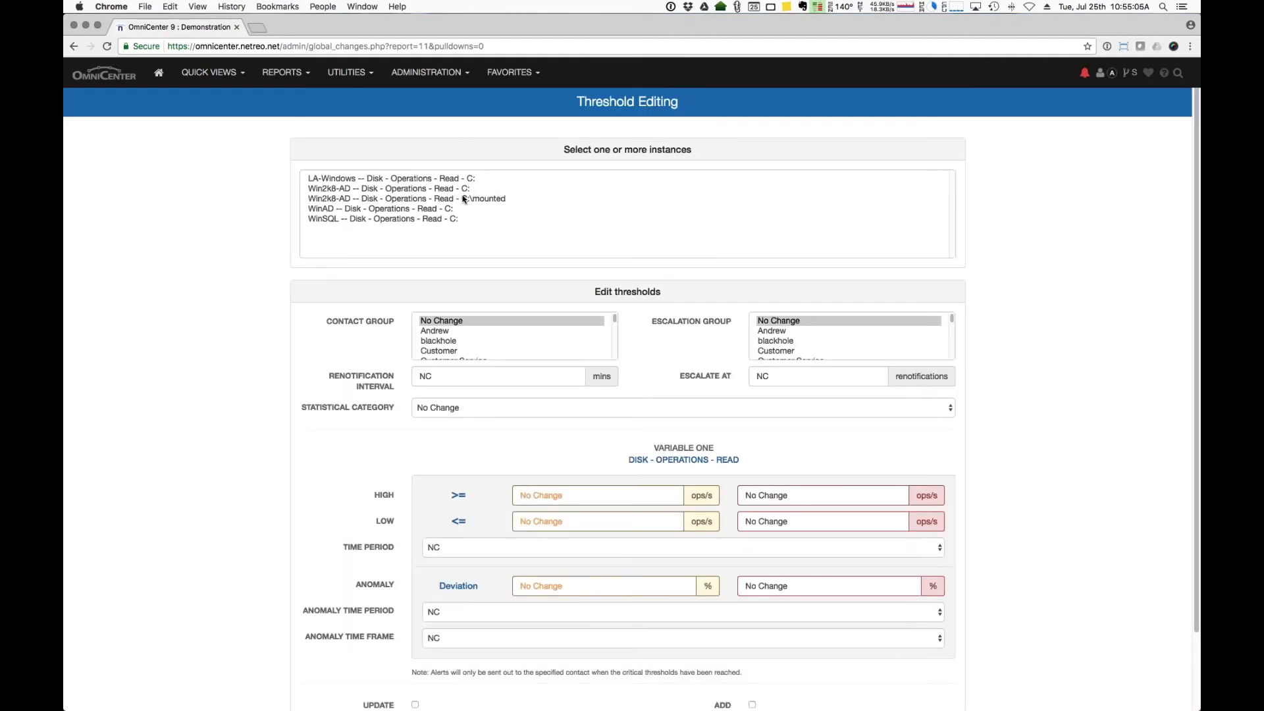
- Select the C: instances of LA-Windows, Win2k8-AD, WinAD and WinSQL, excluding C:\mounted, and enable both Update and Add
{"action": "left_click_drag", "start_coordinate": [456, 221], "coordinate": [458, 211]}
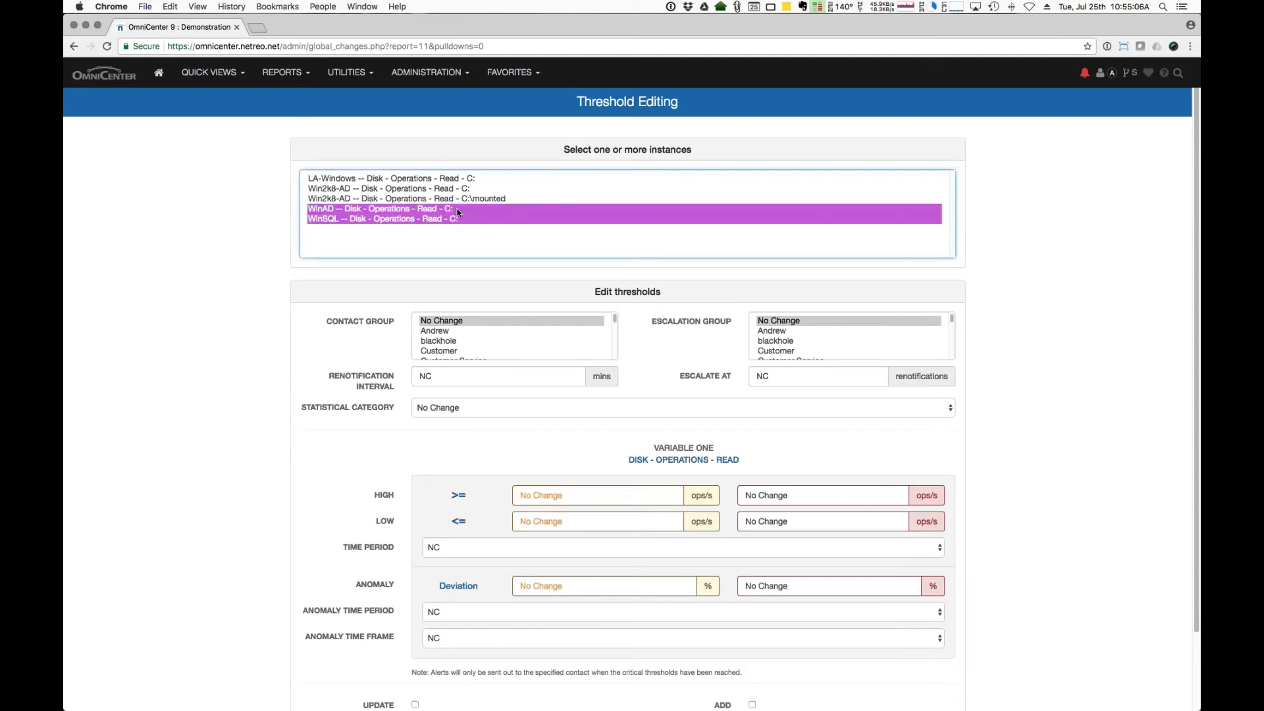
{"action": "left_click", "coordinate": [471, 178], "text": "super"}
{"action": "left_click", "coordinate": [472, 189], "text": "super"}
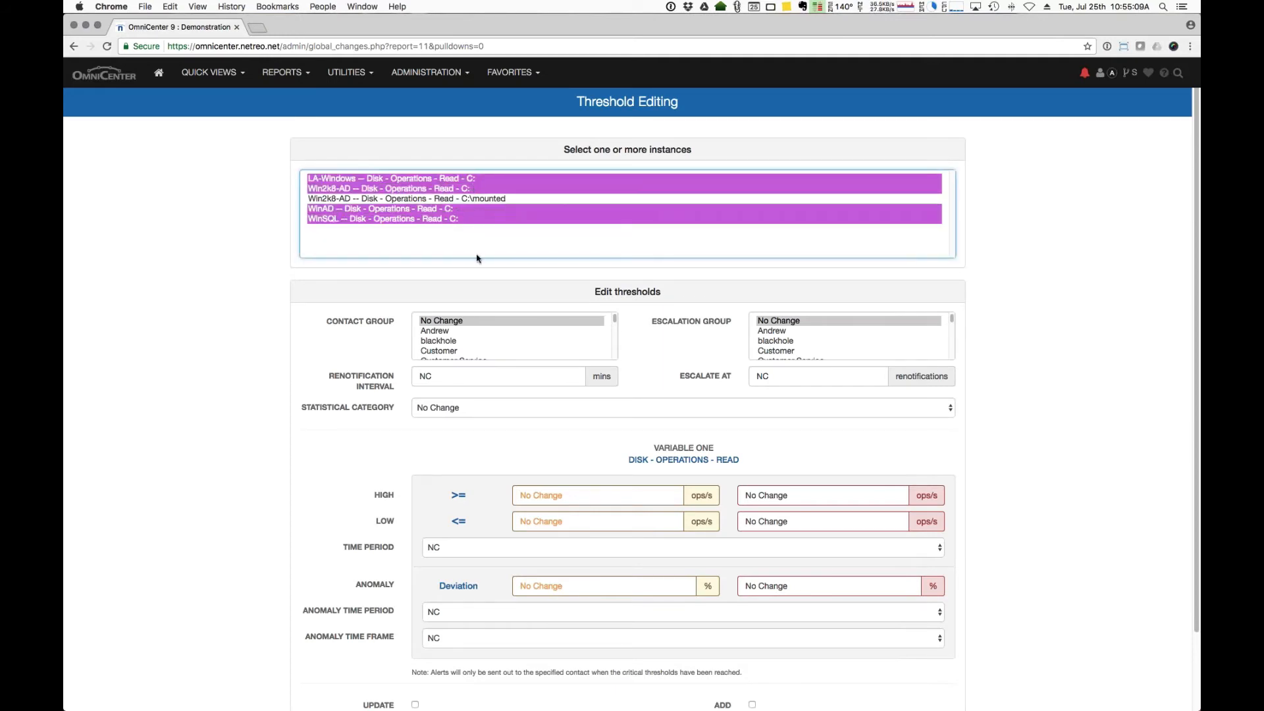
{"action": "scroll", "coordinate": [576, 328], "scroll_direction": "down", "scroll_amount": 3}
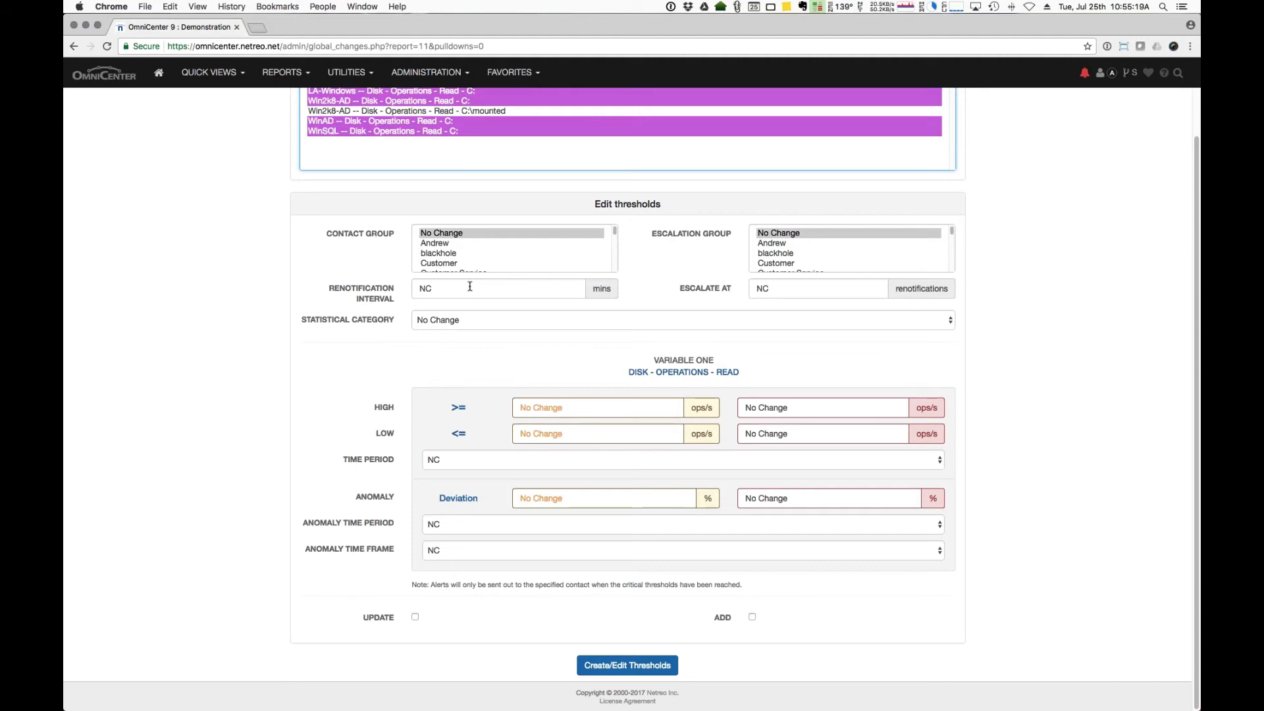
{"action": "left_click", "coordinate": [416, 619]}
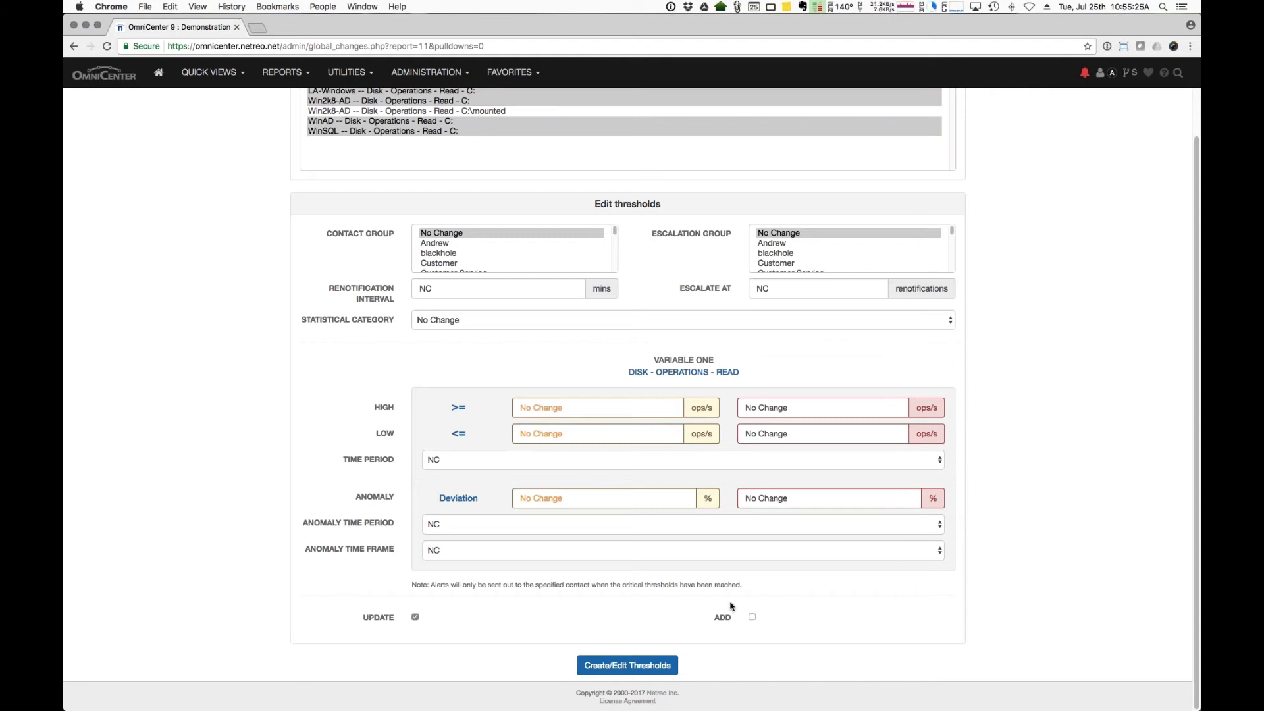
{"action": "left_click", "coordinate": [753, 619]}
- Set the high thresholds to 1000 ops/s for warning and 15000 ops/s for critical, with a 5 Min time period
{"action": "left_click", "coordinate": [566, 407]}
{"action": "left_click_drag", "start_coordinate": [585, 406], "coordinate": [504, 402]}
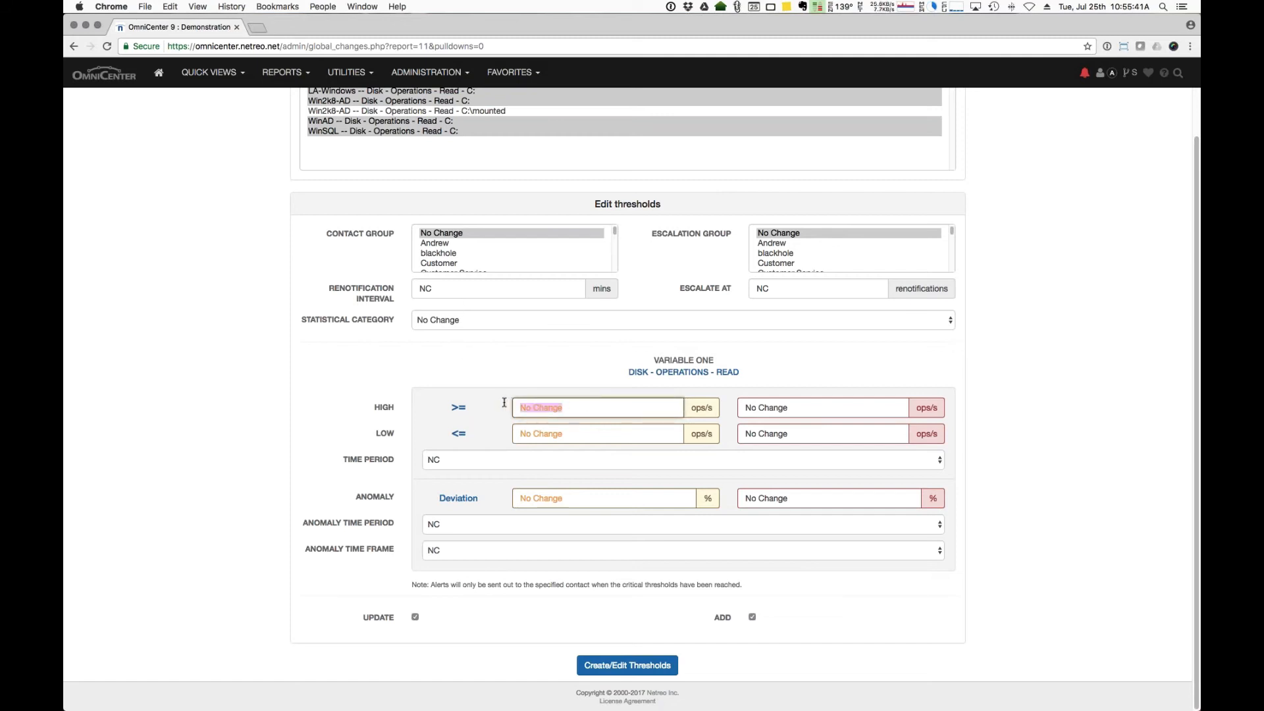
{"action": "type", "text": "1000"}
{"action": "key", "text": "Tab"}
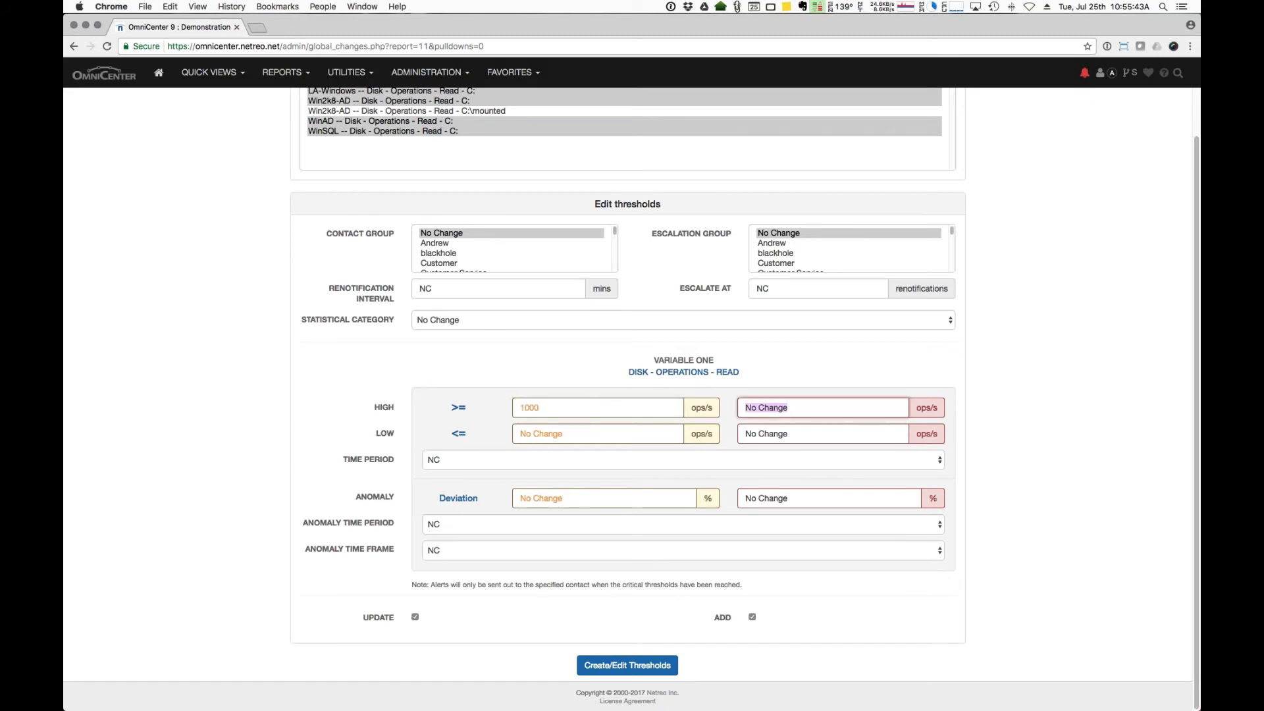
{"action": "type", "text": "15000"}
{"action": "key", "text": "Tab"}
{"action": "left_click", "coordinate": [513, 460]}
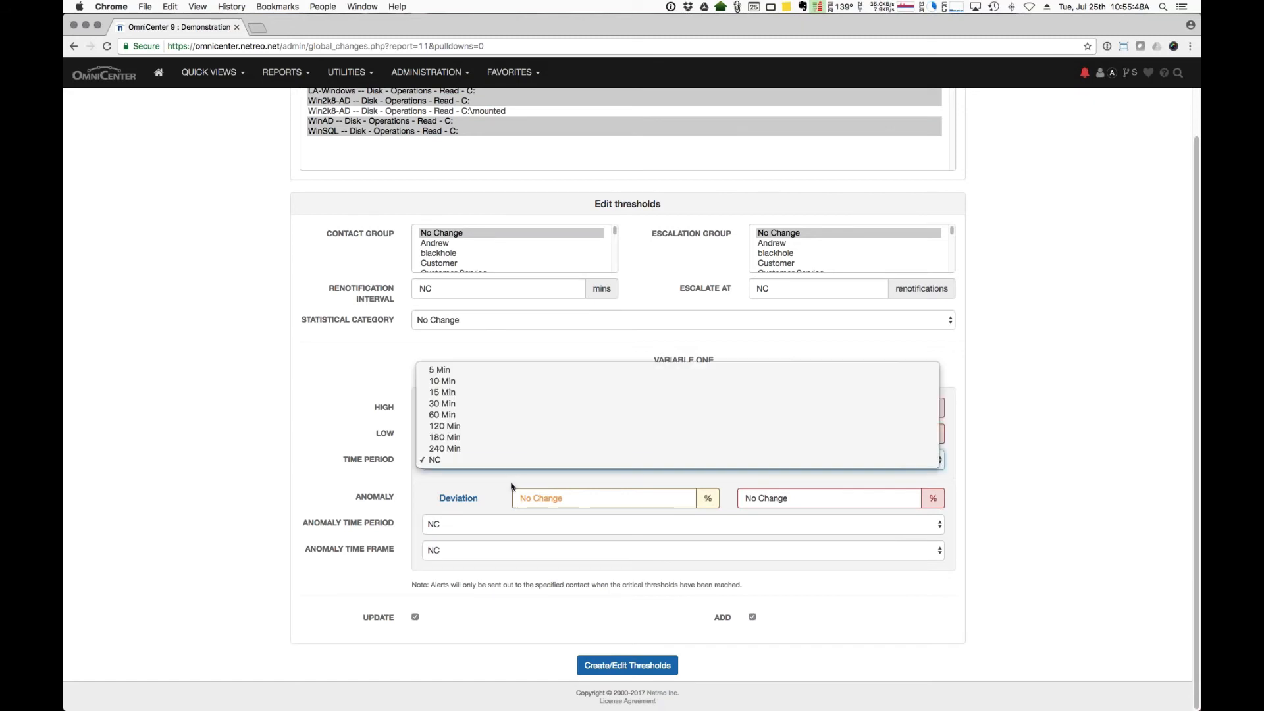
{"action": "left_click", "coordinate": [540, 372]}
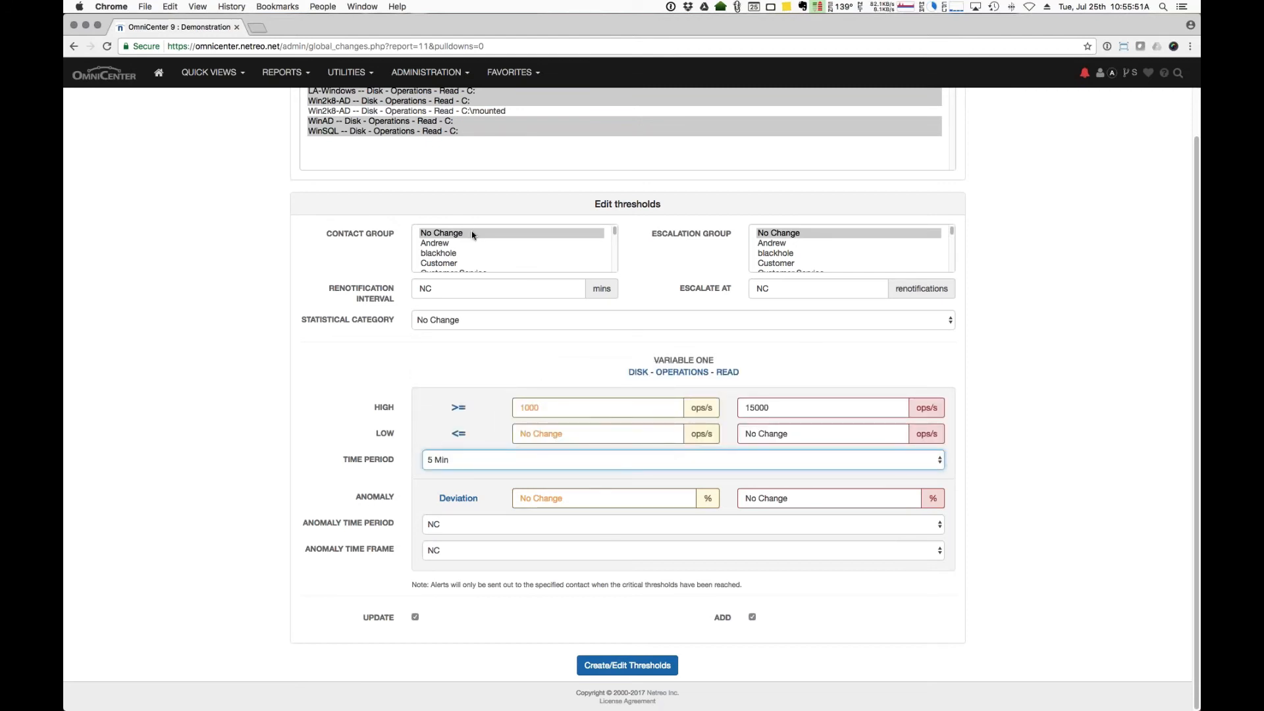
- Assign contact group blackhole and statistical category Disk, and apply the threshold changes to the selected instances
{"action": "left_click", "coordinate": [460, 254]}
{"action": "left_click", "coordinate": [485, 322]}
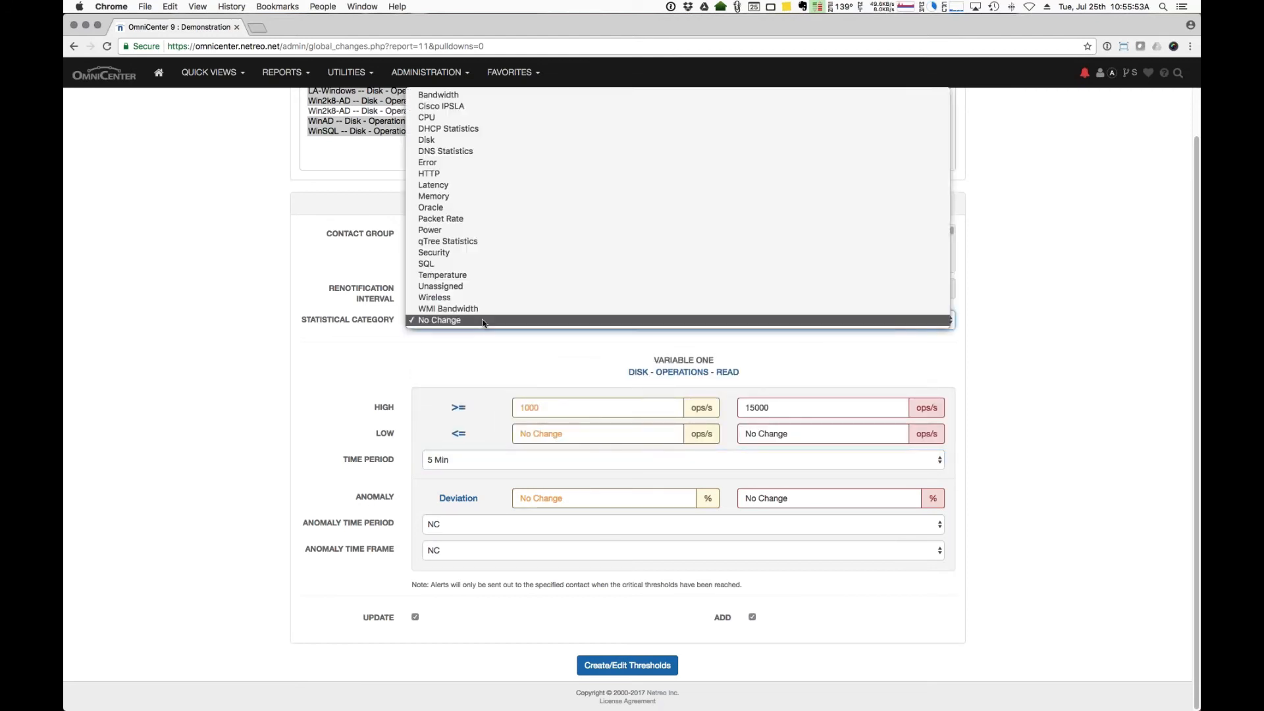
{"action": "left_click", "coordinate": [500, 138]}
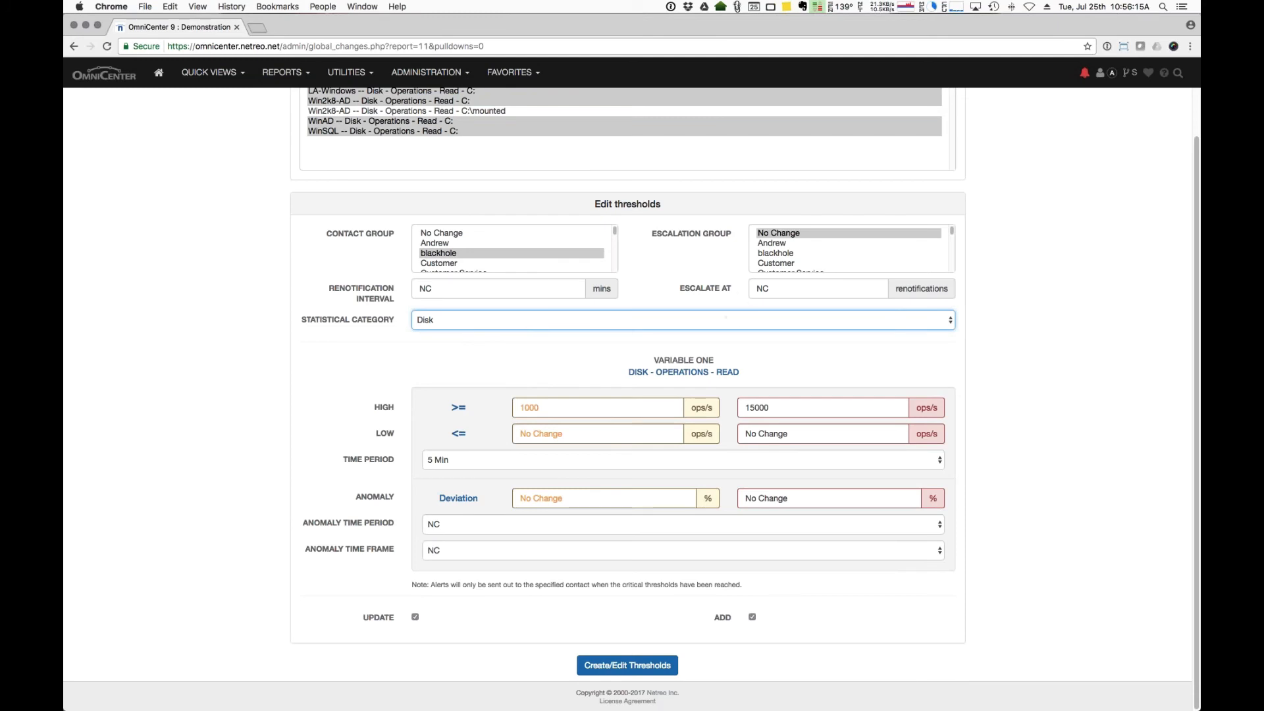
{"action": "left_click", "coordinate": [659, 666]}
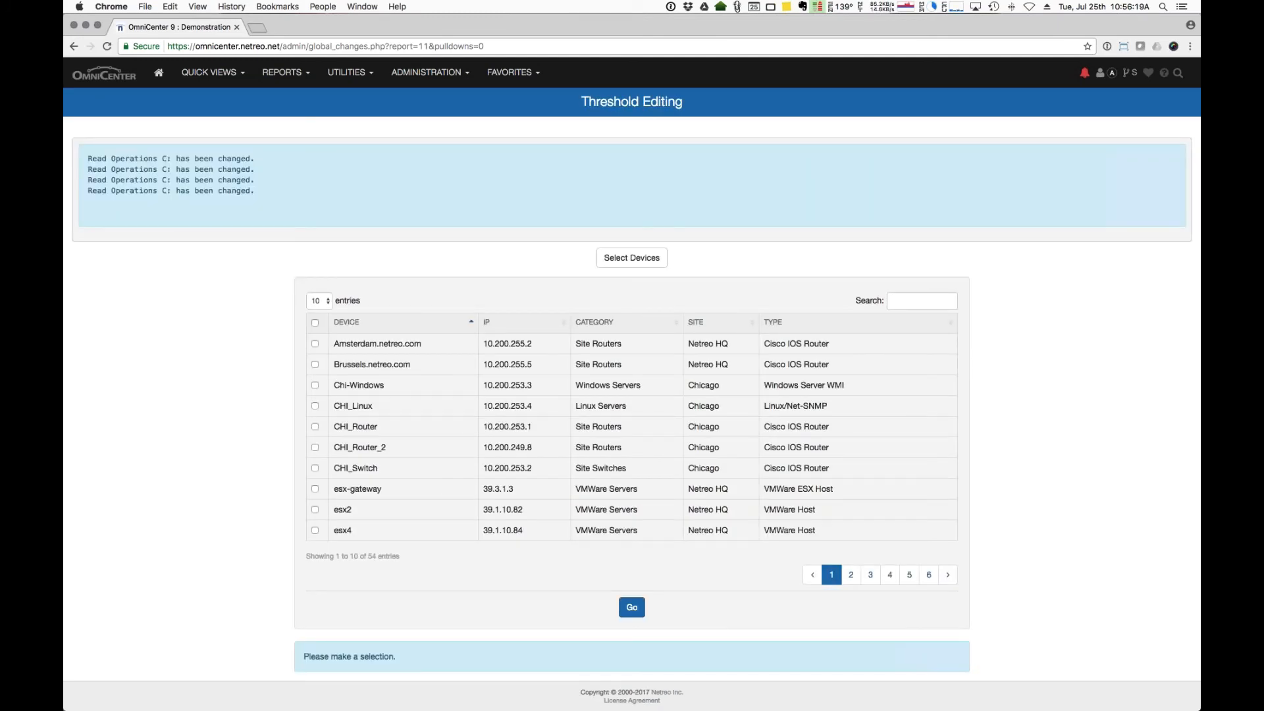